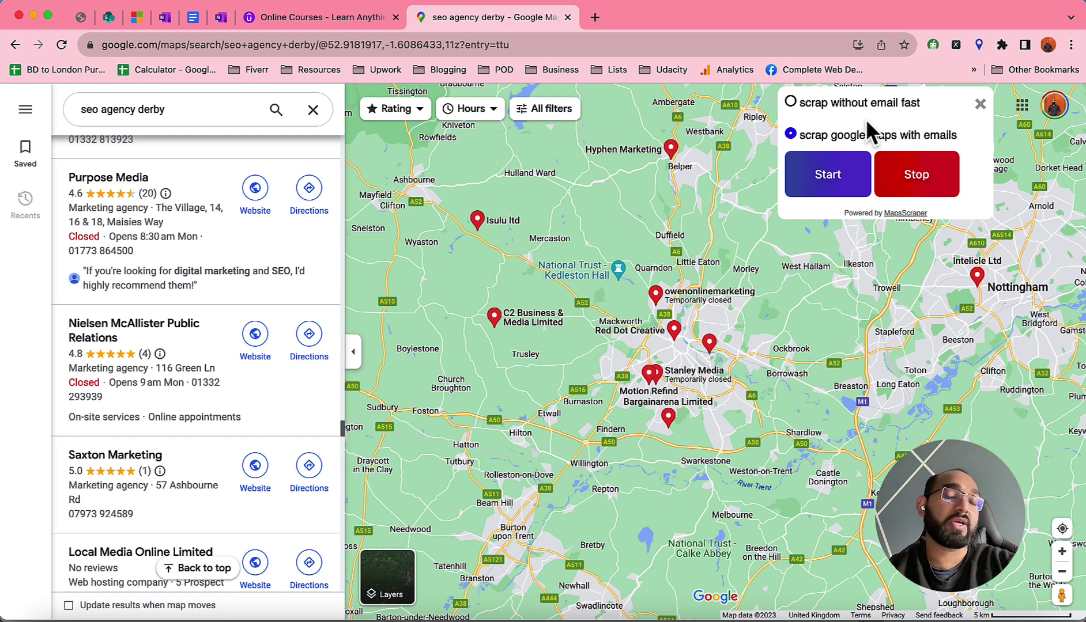
Step: Open the Maps Scraper results table and scroll through the Derby agencies' rows and columns
{"action": "left_click", "coordinate": [979, 43]}
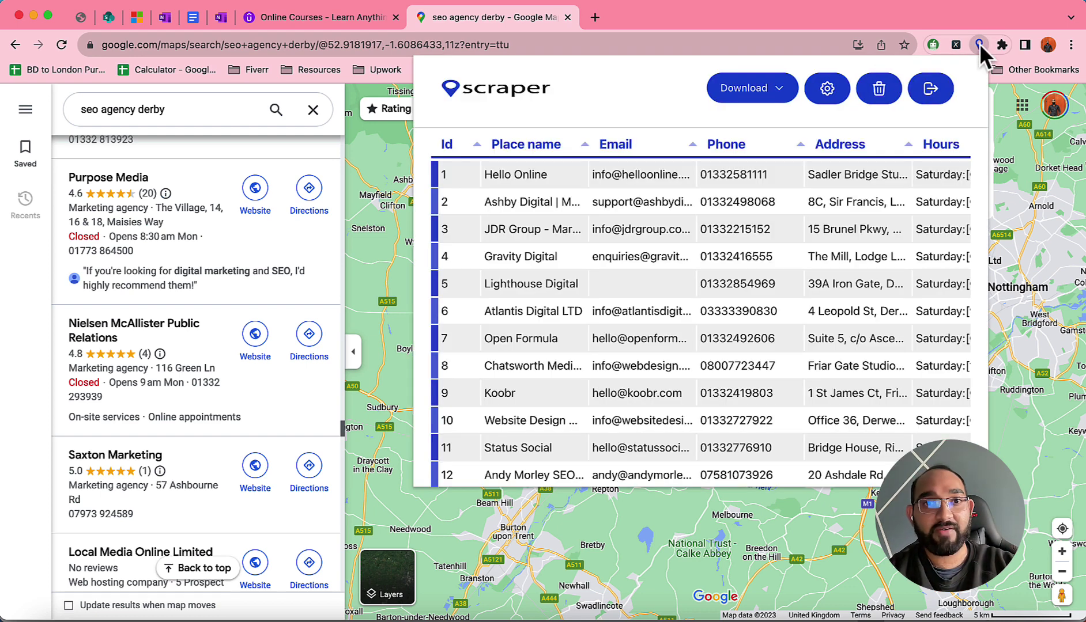
{"action": "scroll", "coordinate": [591, 315], "scroll_direction": "down", "scroll_amount": 10}
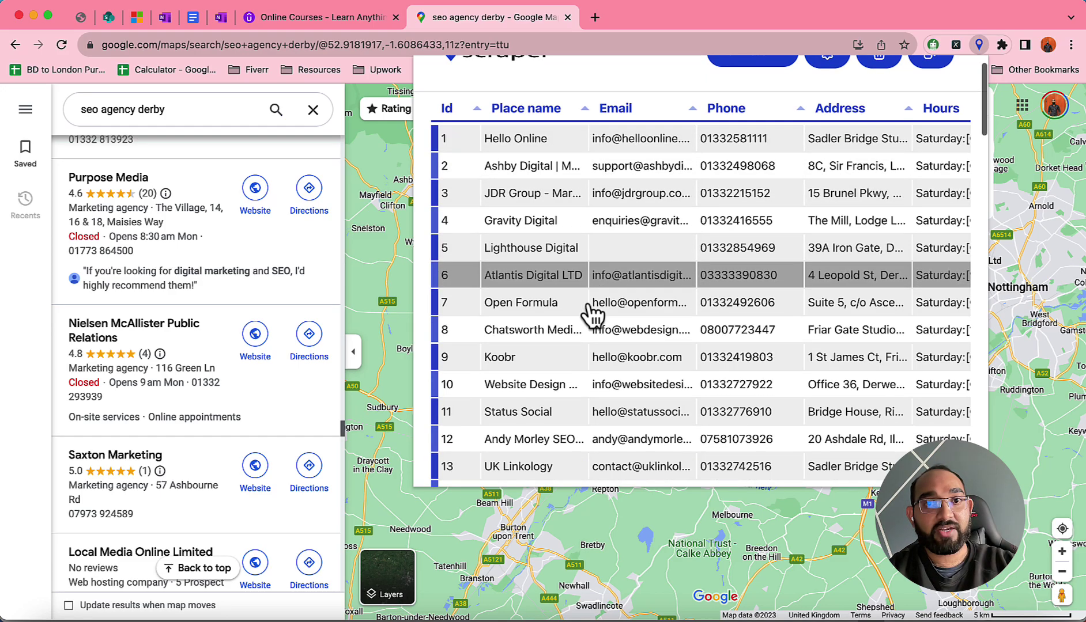
{"action": "scroll", "coordinate": [591, 315], "scroll_direction": "down", "scroll_amount": 10}
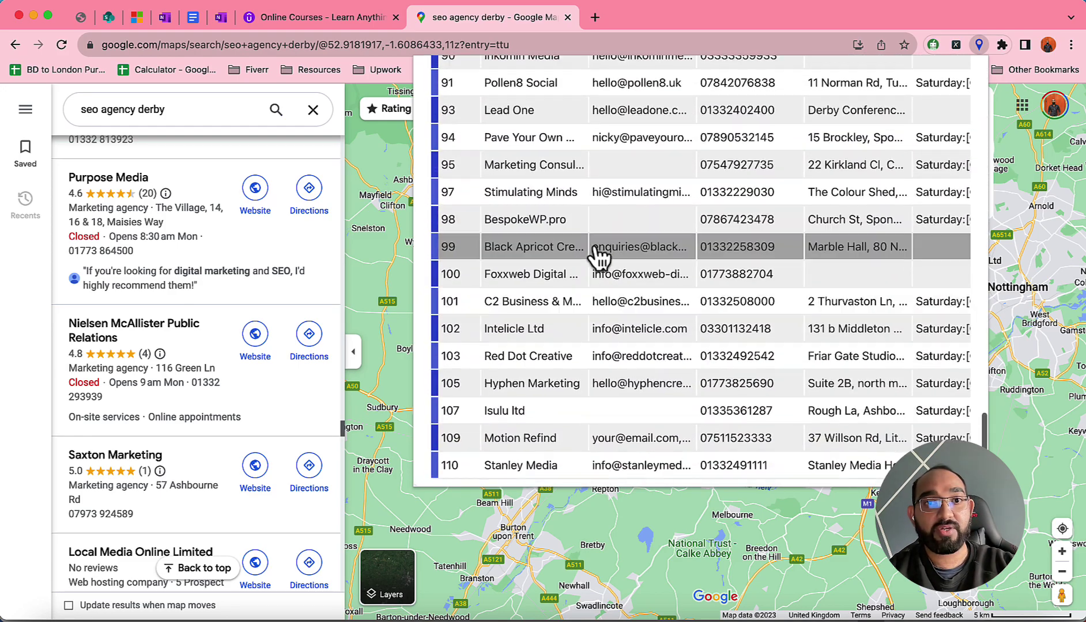
{"action": "scroll", "coordinate": [596, 251], "scroll_direction": "up", "scroll_amount": 15}
{"action": "scroll", "coordinate": [597, 250], "scroll_direction": "up", "scroll_amount": 5}
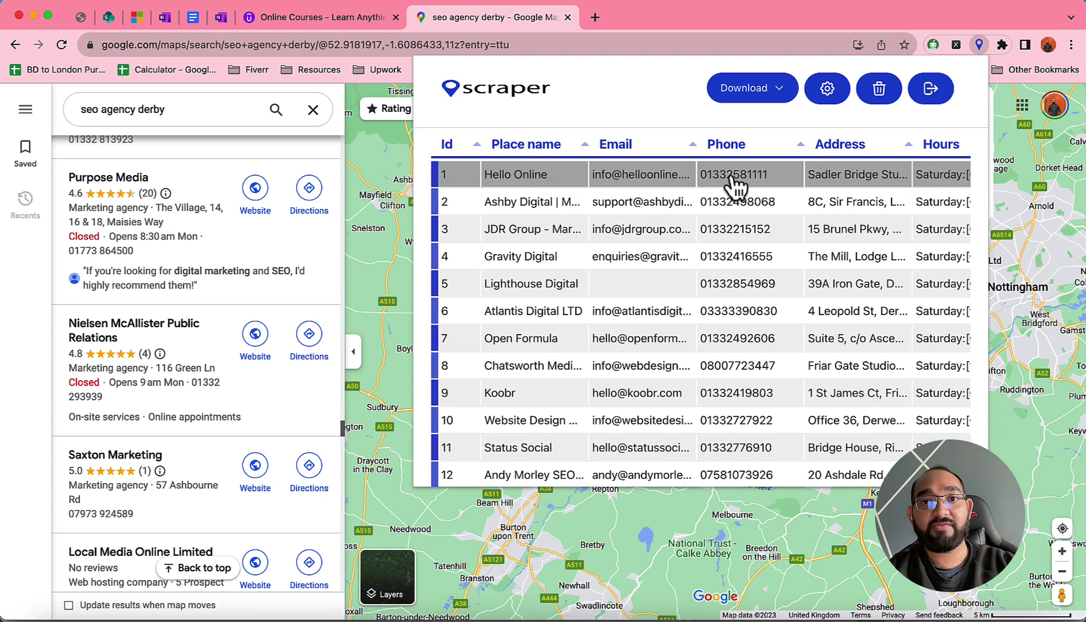
{"action": "scroll", "coordinate": [732, 187], "scroll_direction": "right", "scroll_amount": 4}
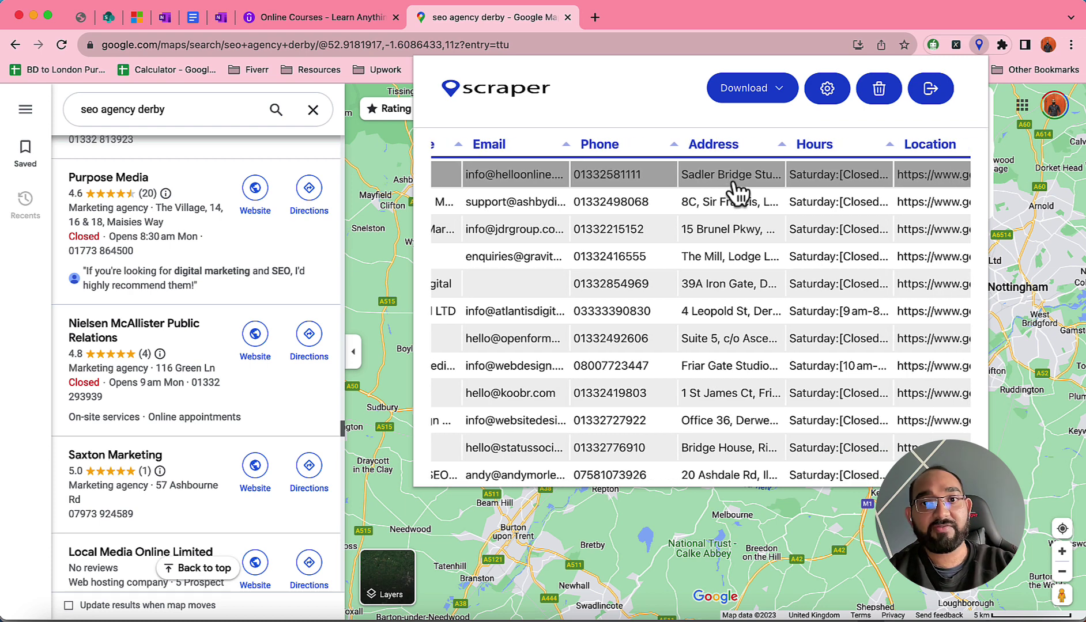
{"action": "scroll", "coordinate": [737, 184], "scroll_direction": "right", "scroll_amount": 3}
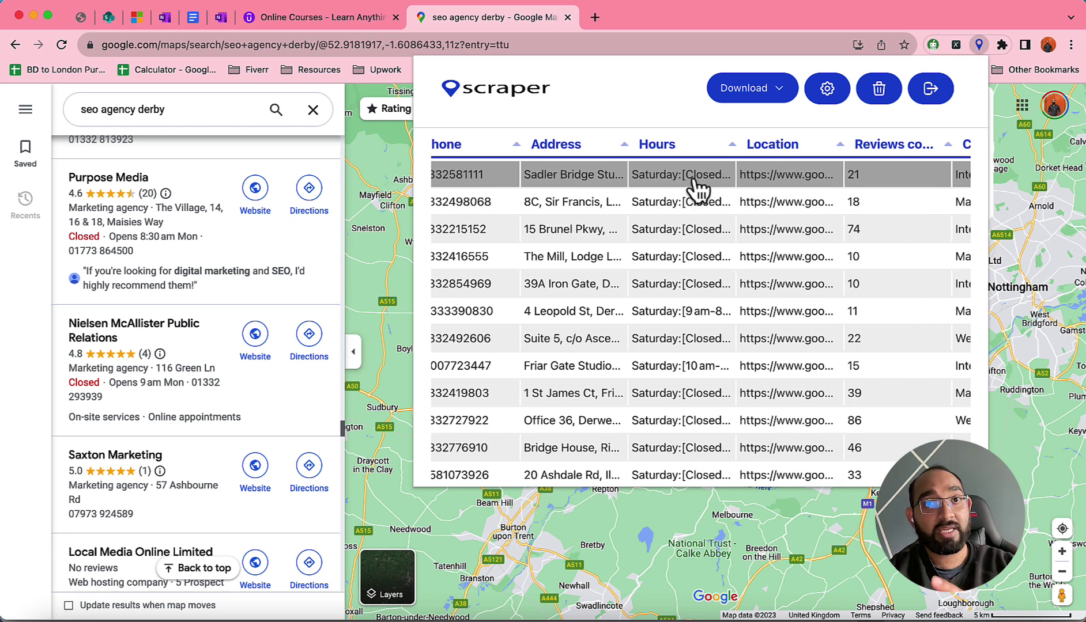
{"action": "scroll", "coordinate": [770, 188], "scroll_direction": "right", "scroll_amount": 3}
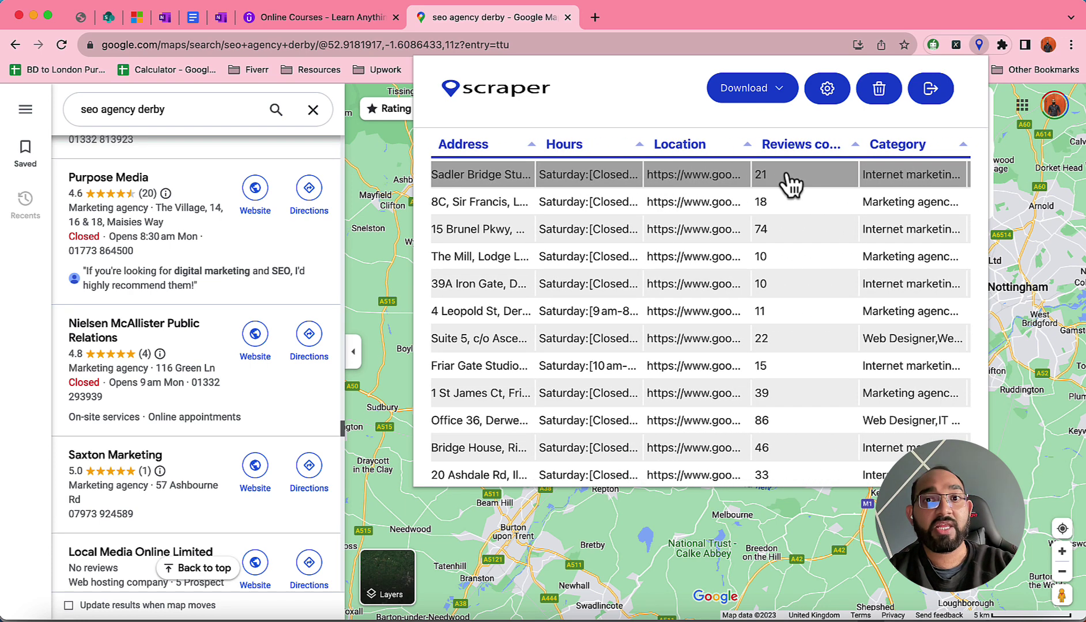
{"action": "scroll", "coordinate": [789, 185], "scroll_direction": "right", "scroll_amount": 3}
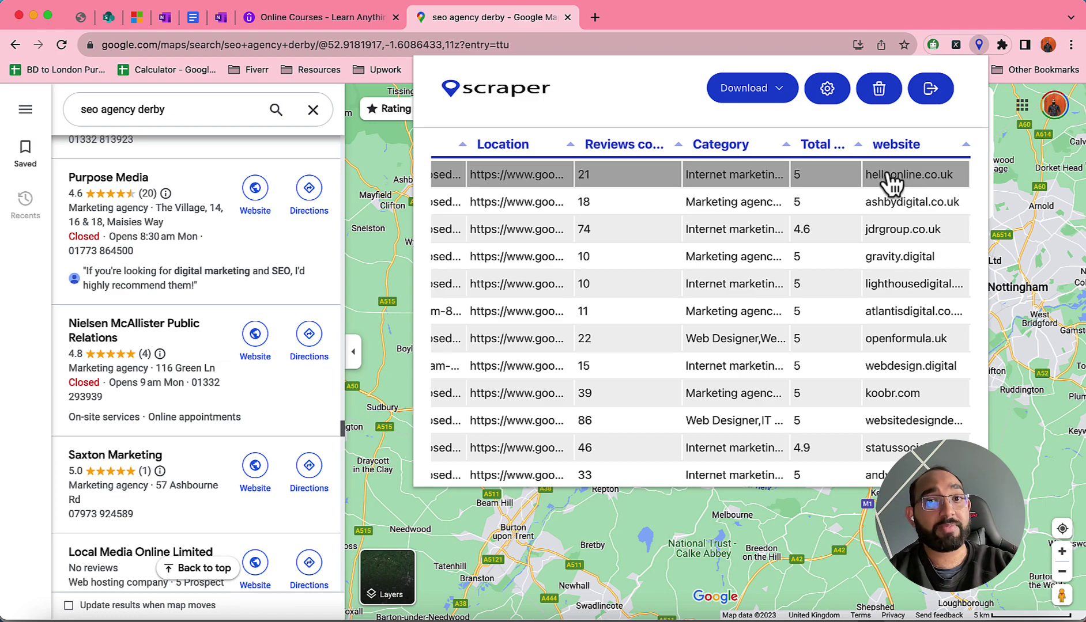
{"action": "scroll", "coordinate": [807, 287], "scroll_direction": "down", "scroll_amount": 15}
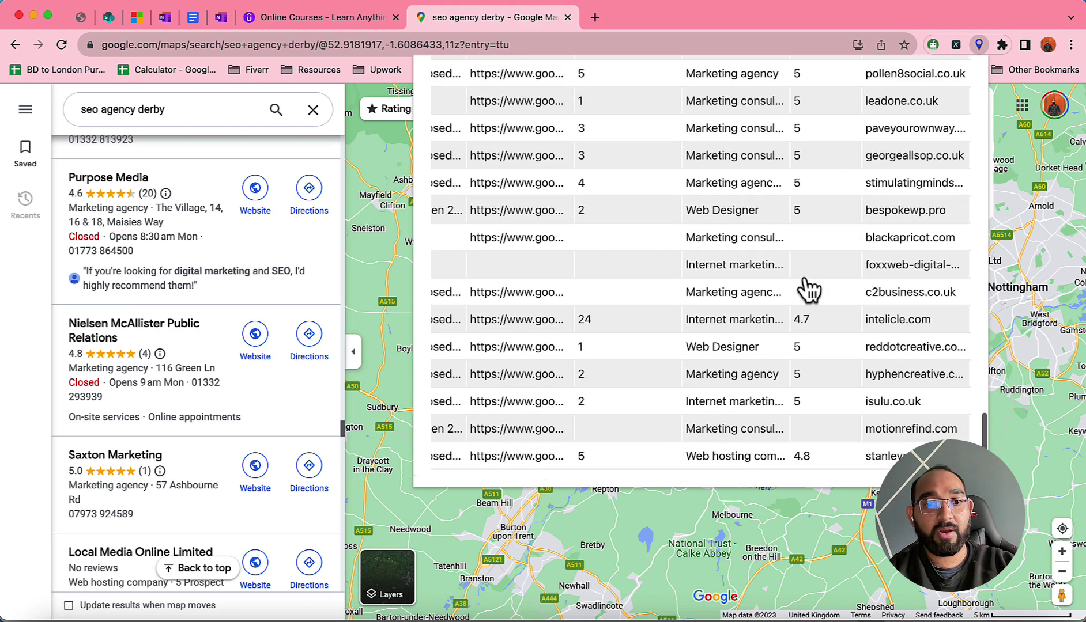
{"action": "scroll", "coordinate": [676, 335], "scroll_direction": "left", "scroll_amount": 5}
{"action": "scroll", "coordinate": [605, 369], "scroll_direction": "left", "scroll_amount": 5}
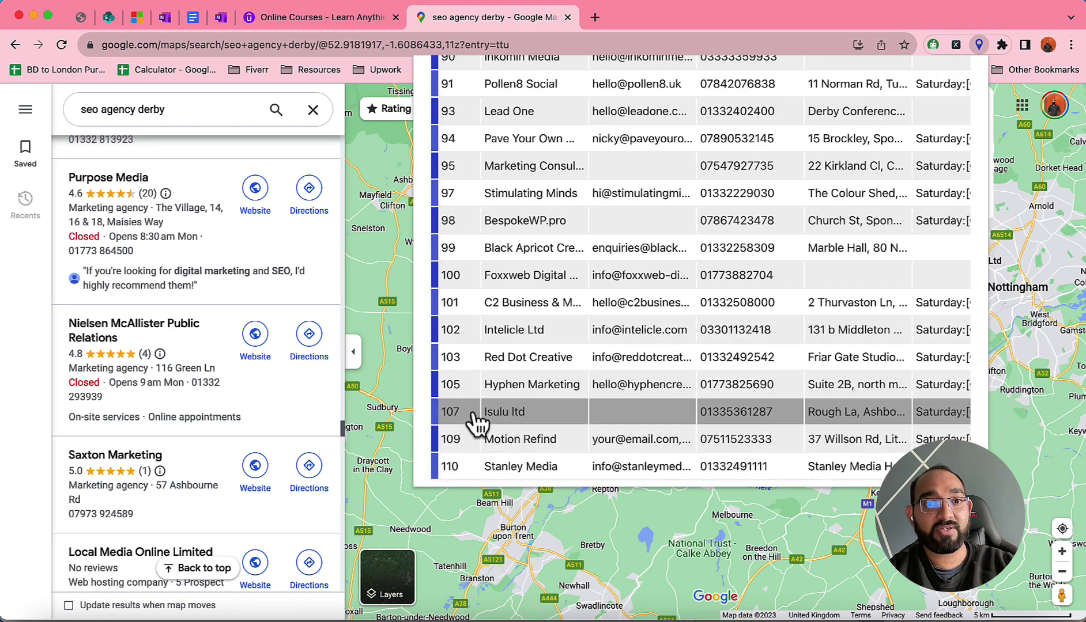
{"action": "scroll", "coordinate": [495, 351], "scroll_direction": "up", "scroll_amount": 10}
{"action": "scroll", "coordinate": [514, 291], "scroll_direction": "up", "scroll_amount": 5}
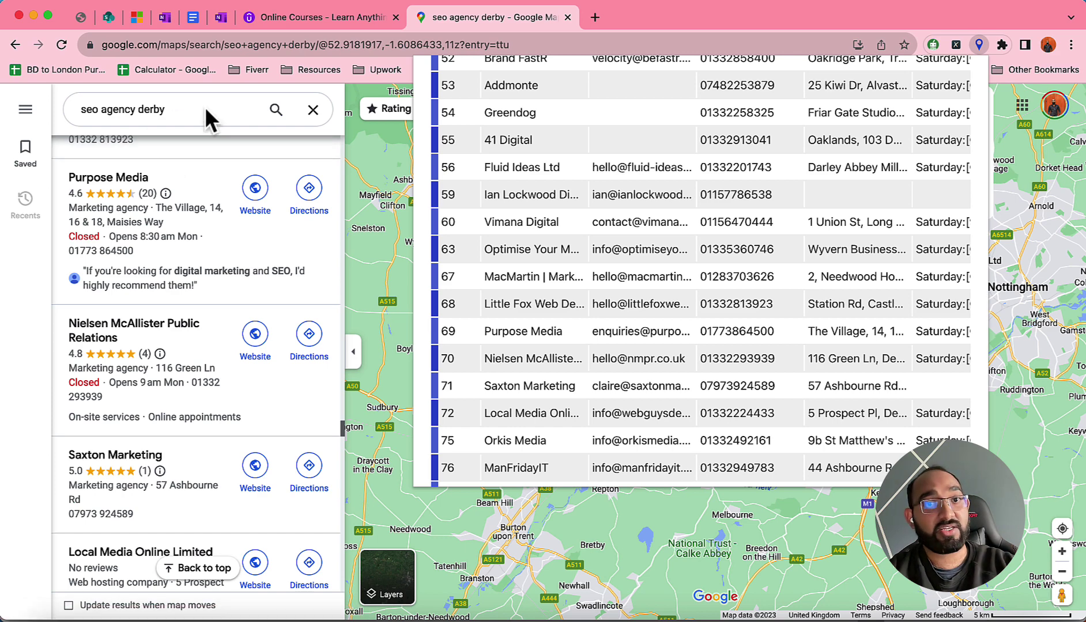
{"action": "scroll", "coordinate": [553, 114], "scroll_direction": "up", "scroll_amount": 15}
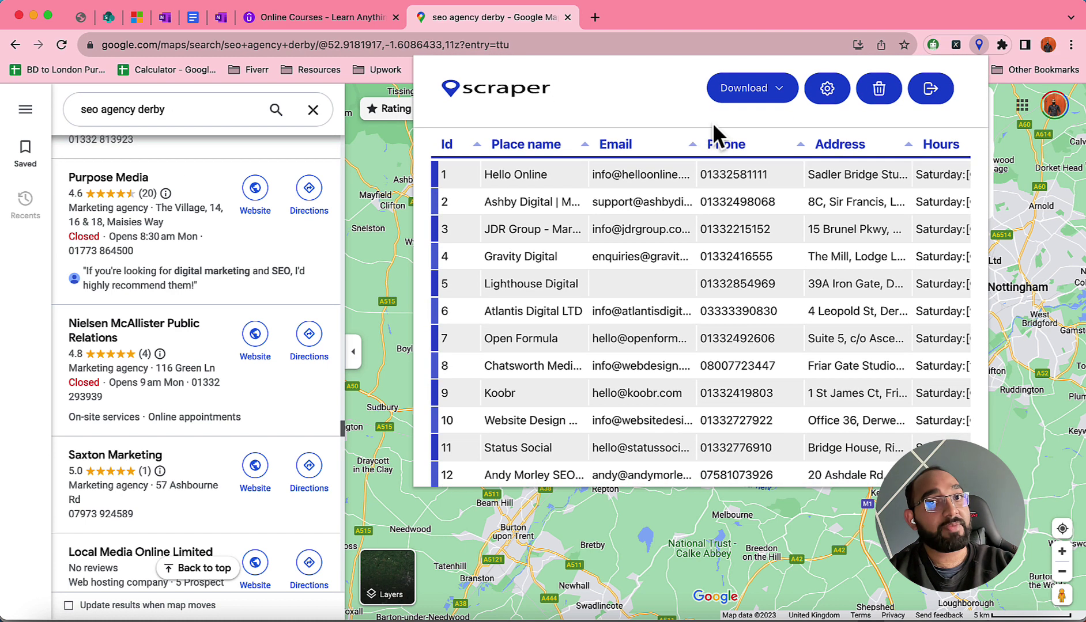
Step: Download the scraped results as a CSV named 'SEO Agencies in Derby' into Downloads
{"action": "left_click", "coordinate": [752, 95]}
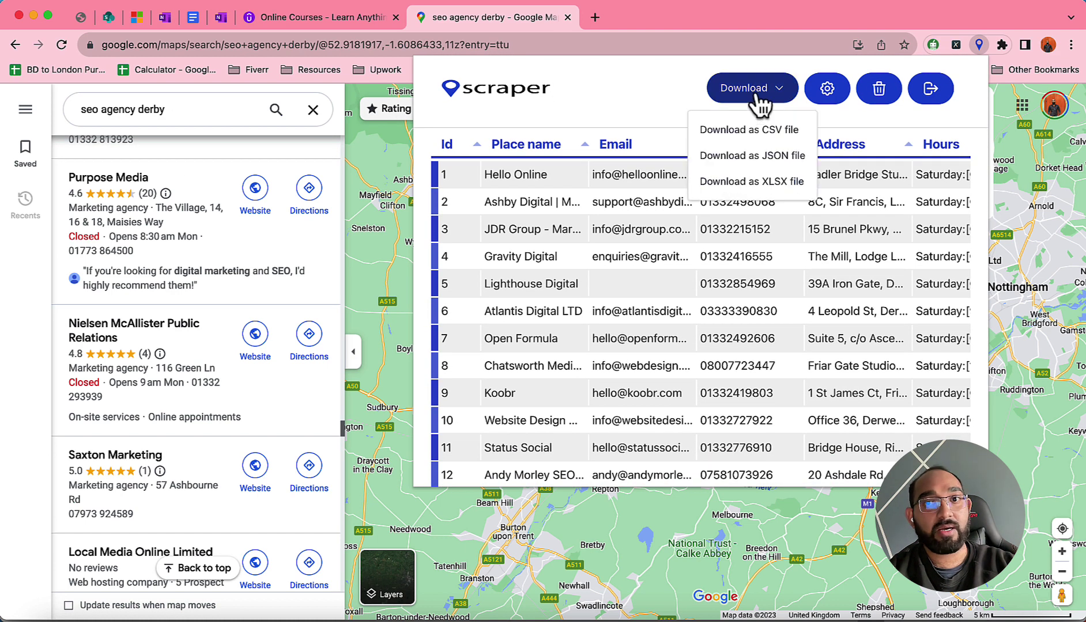
{"action": "left_click", "coordinate": [768, 134]}
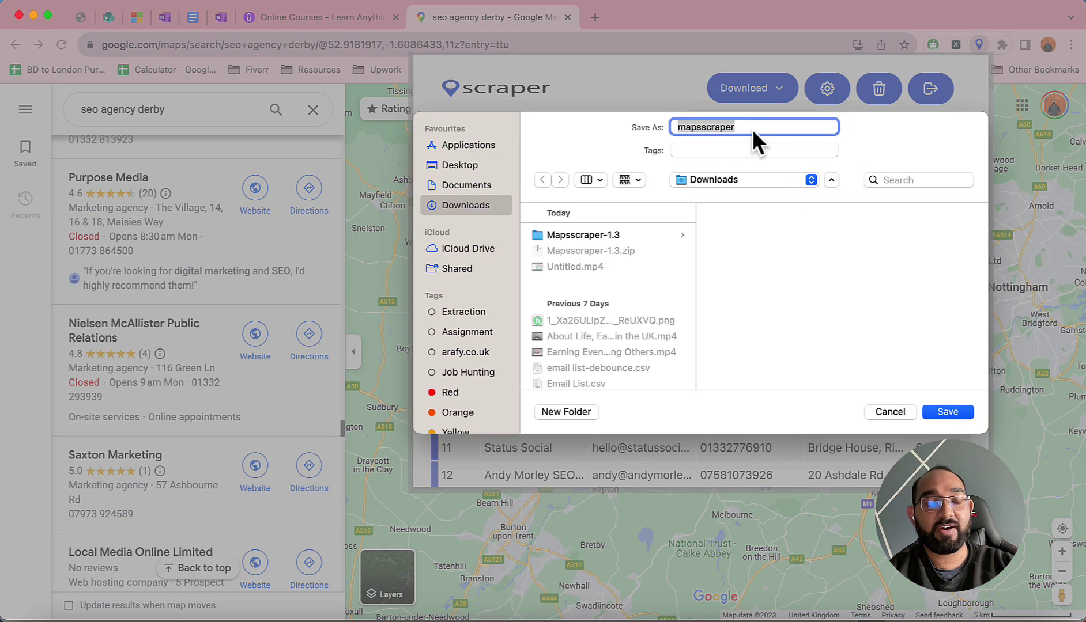
{"action": "type", "text": "SEO "}
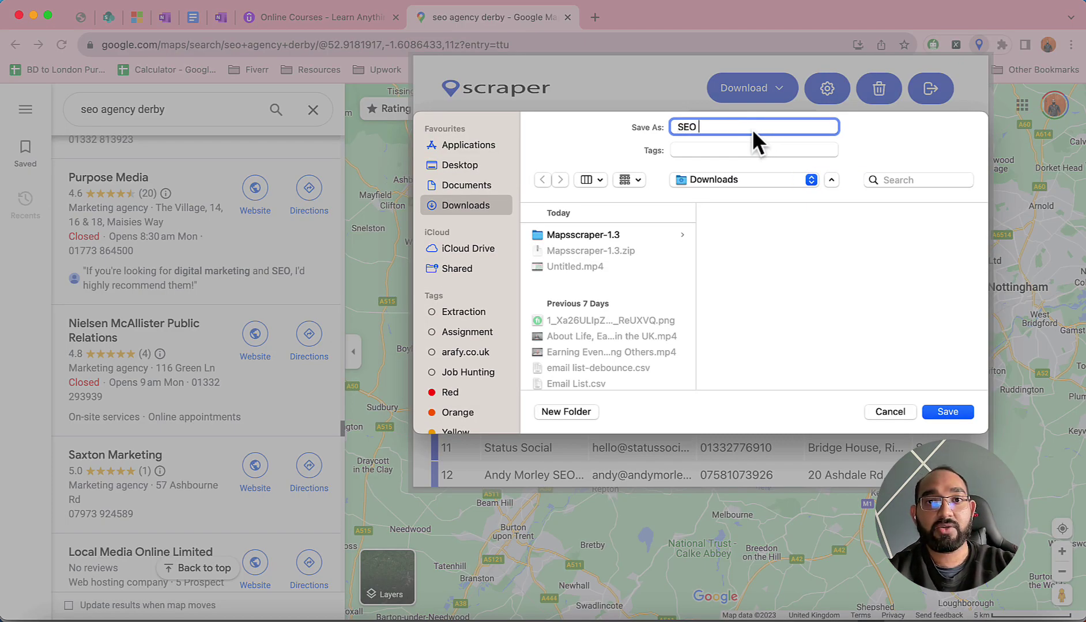
{"action": "type", "text": "Agenci"}
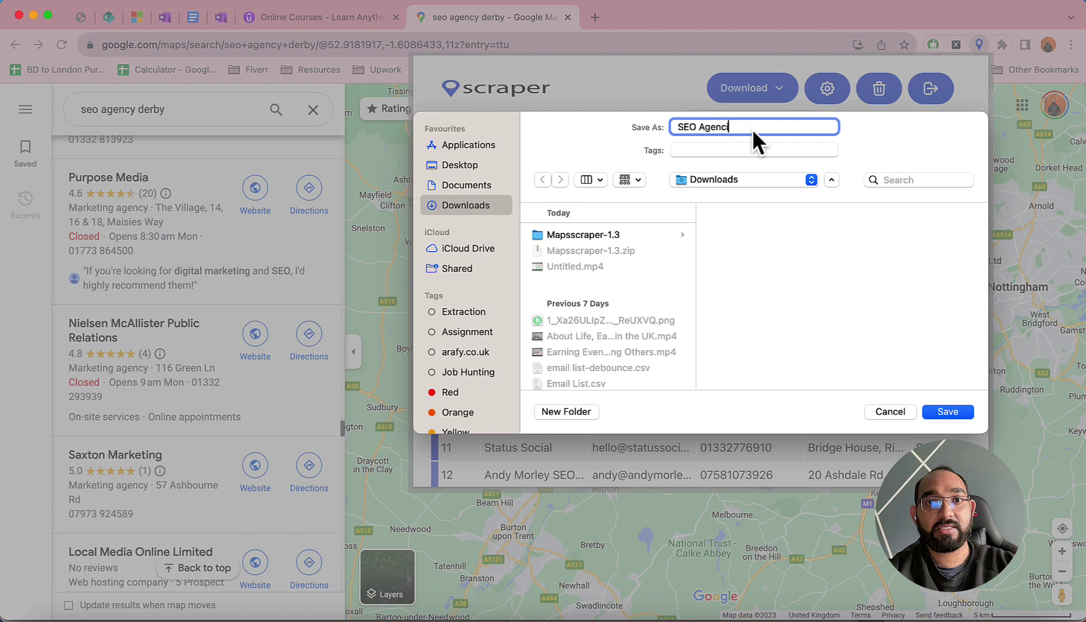
{"action": "type", "text": "es in Derbh"}
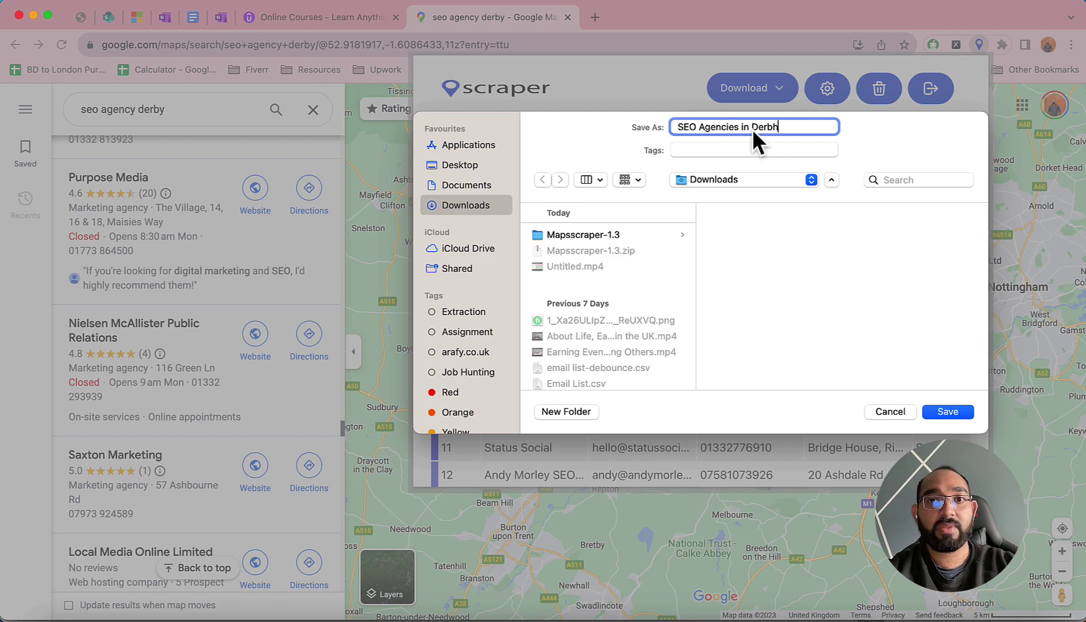
{"action": "key", "text": "BackSpace"}
{"action": "type", "text": "y"}
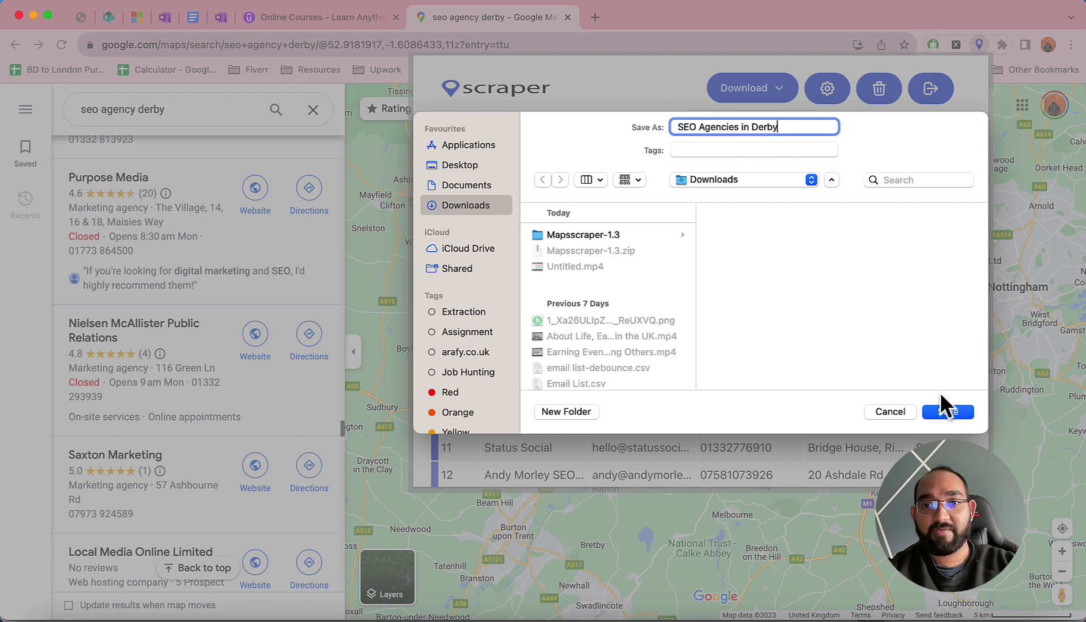
{"action": "left_click", "coordinate": [943, 410]}
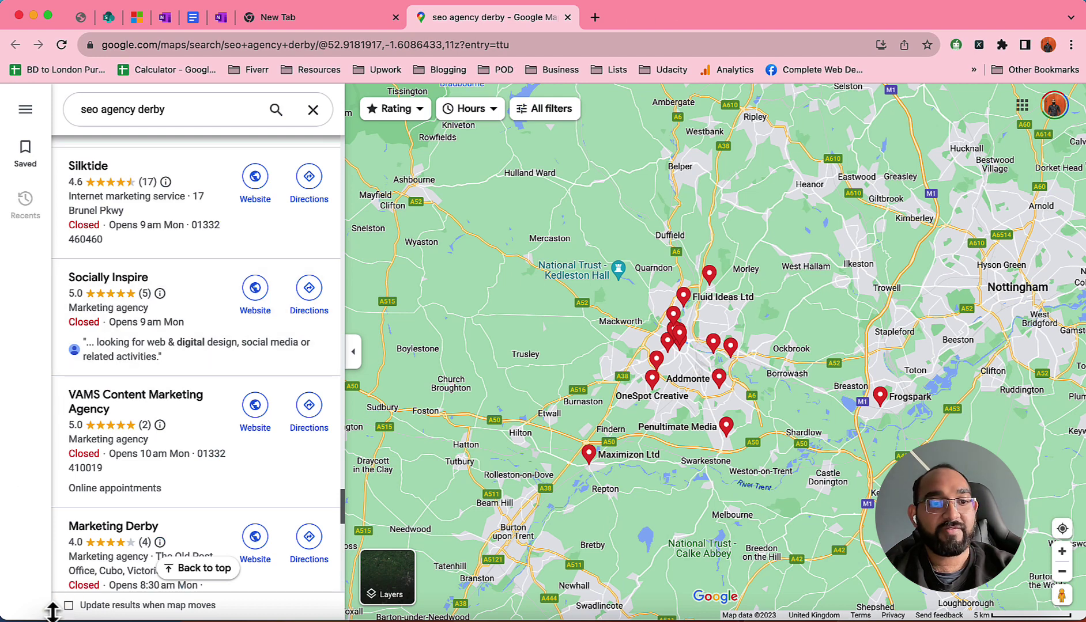
Step: Open the saved SEO Agencies in Derby.csv file in Microsoft Excel
{"action": "left_click", "coordinate": [56, 618]}
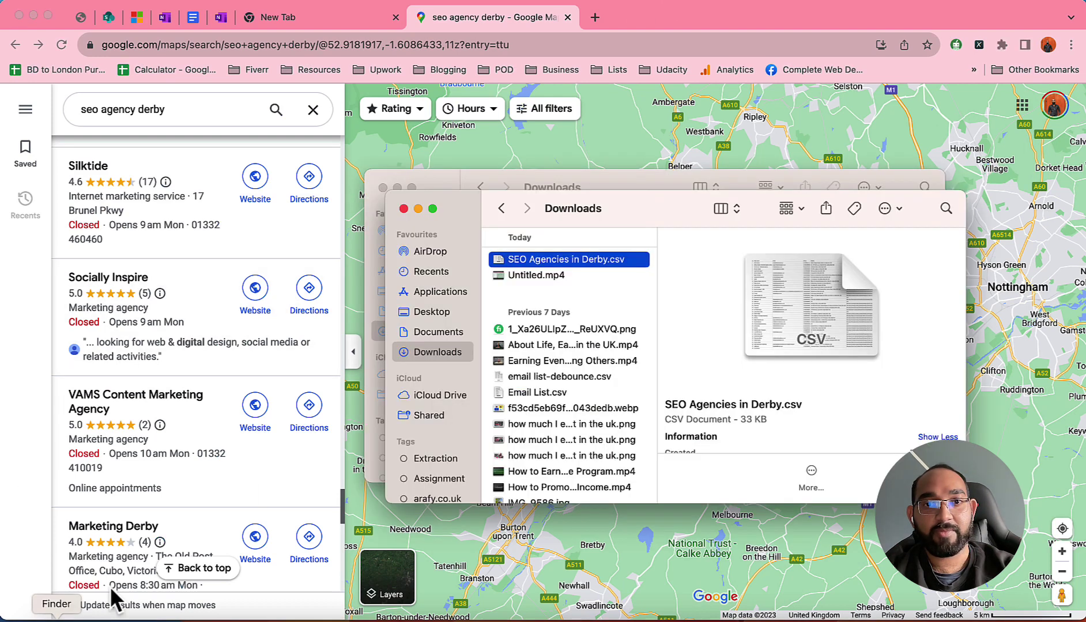
{"action": "right_click", "coordinate": [598, 260]}
{"action": "mouse_move", "coordinate": [651, 284]}
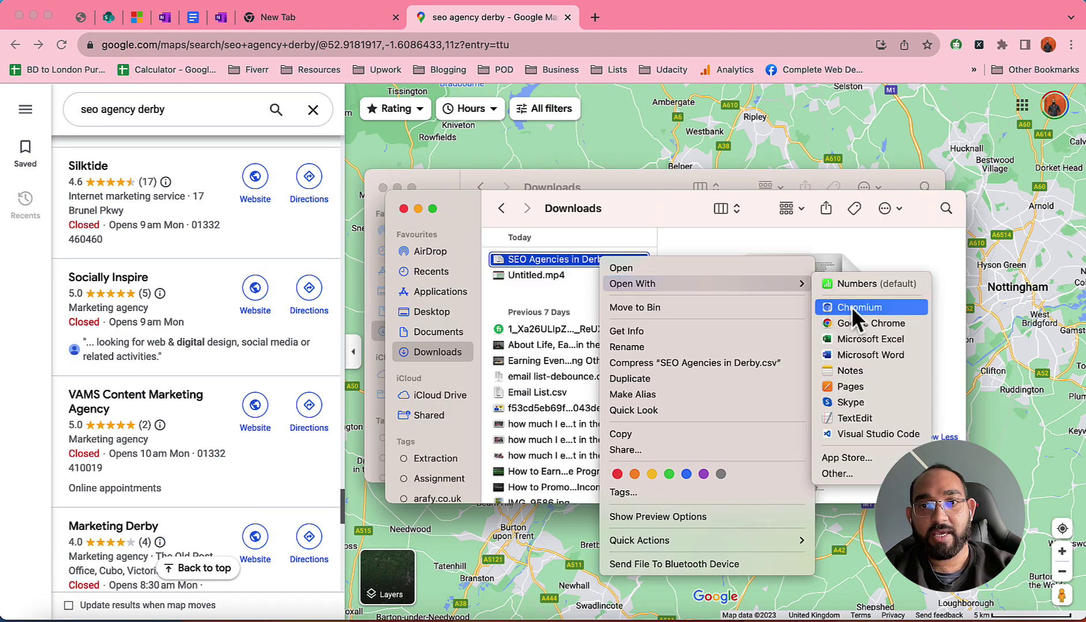
{"action": "left_click", "coordinate": [860, 340]}
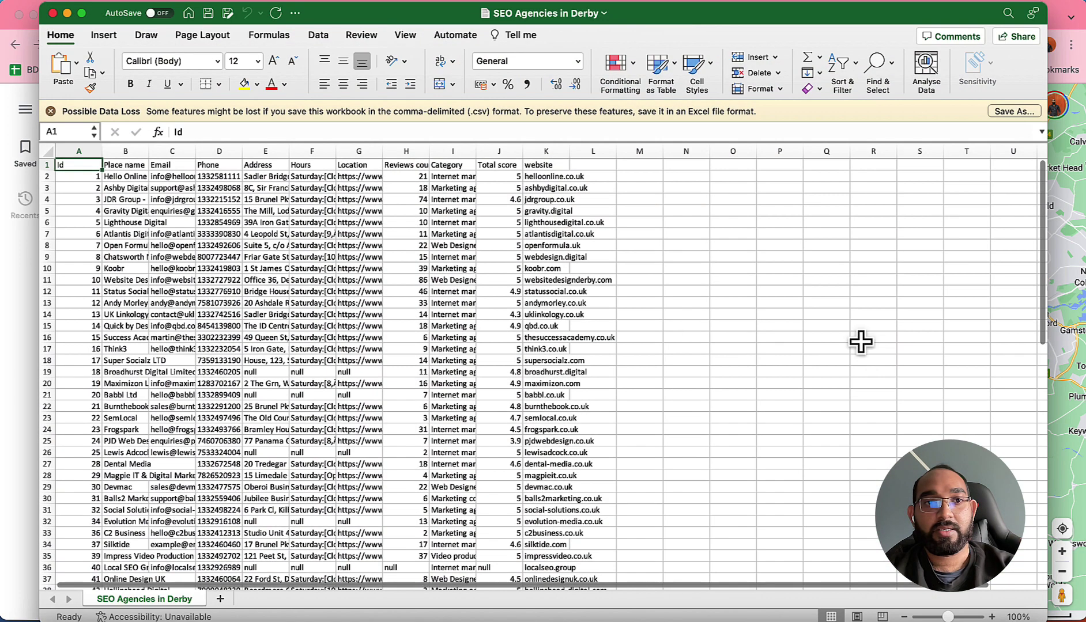
Step: Widen the Place name, Address and website columns so entries fit
{"action": "left_click_drag", "start_coordinate": [149, 151], "coordinate": [447, 151]}
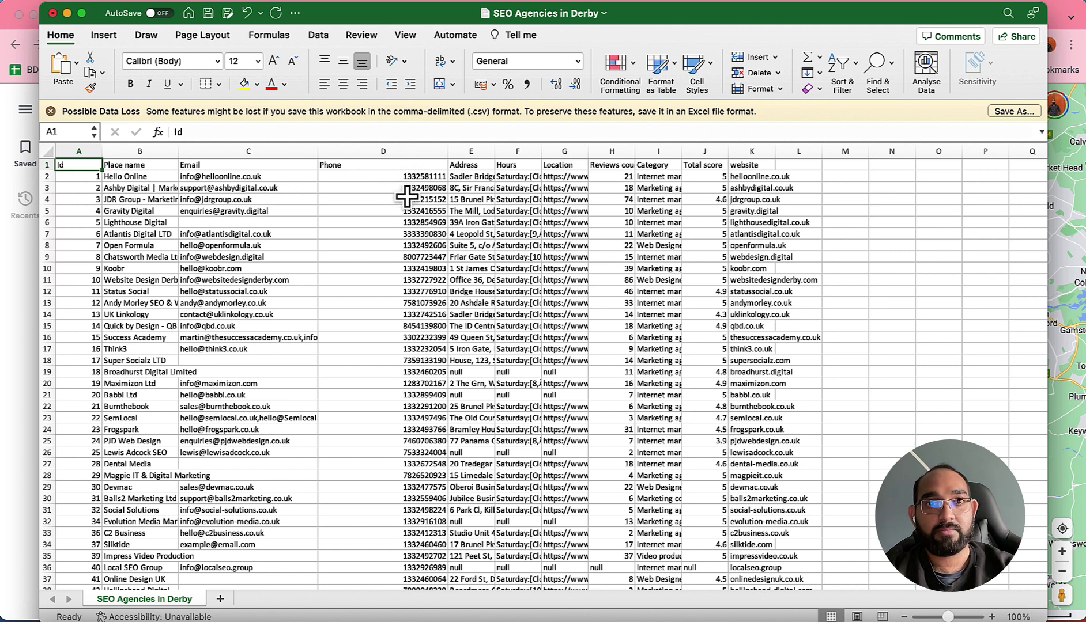
{"action": "left_click_drag", "start_coordinate": [496, 150], "coordinate": [564, 145]}
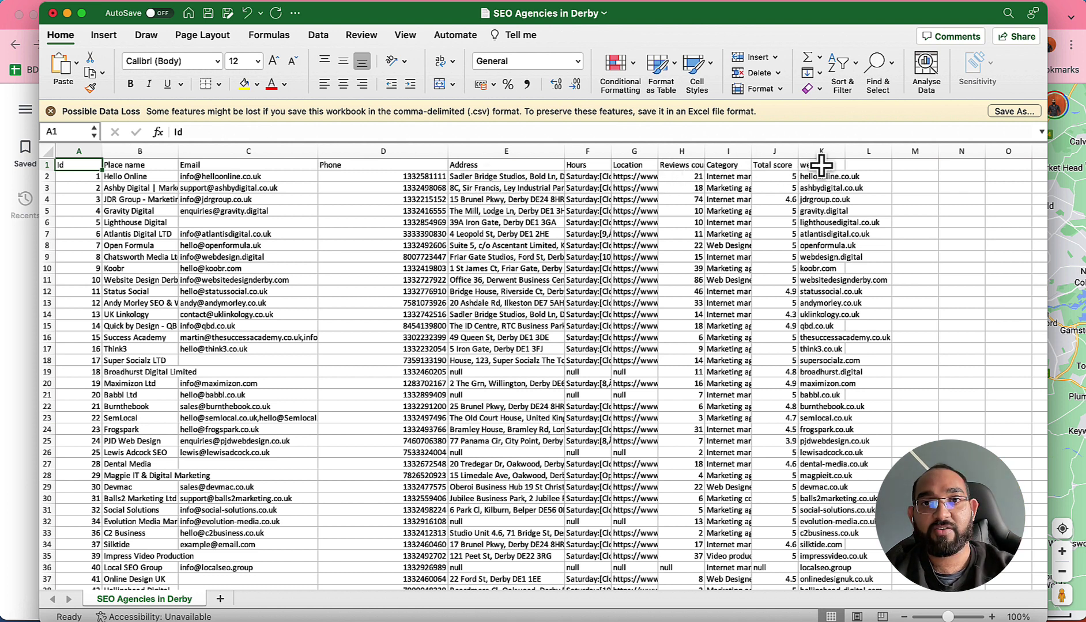
{"action": "left_click_drag", "start_coordinate": [842, 154], "coordinate": [887, 154]}
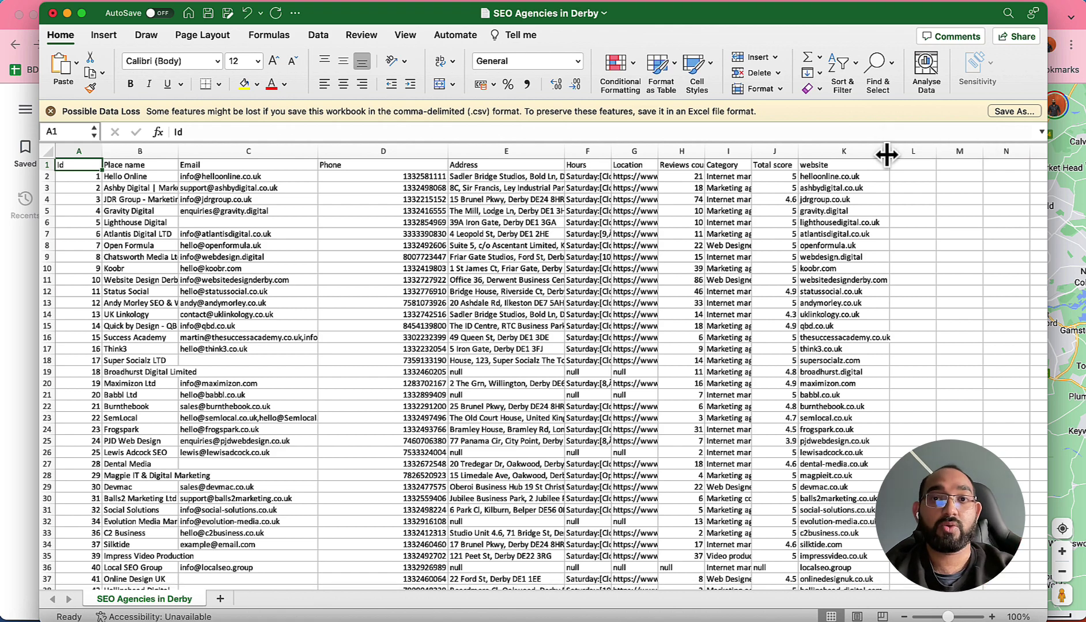
Step: Maximise and restore the Excel window, then bring Chrome back to the front
{"action": "left_click", "coordinate": [81, 12]}
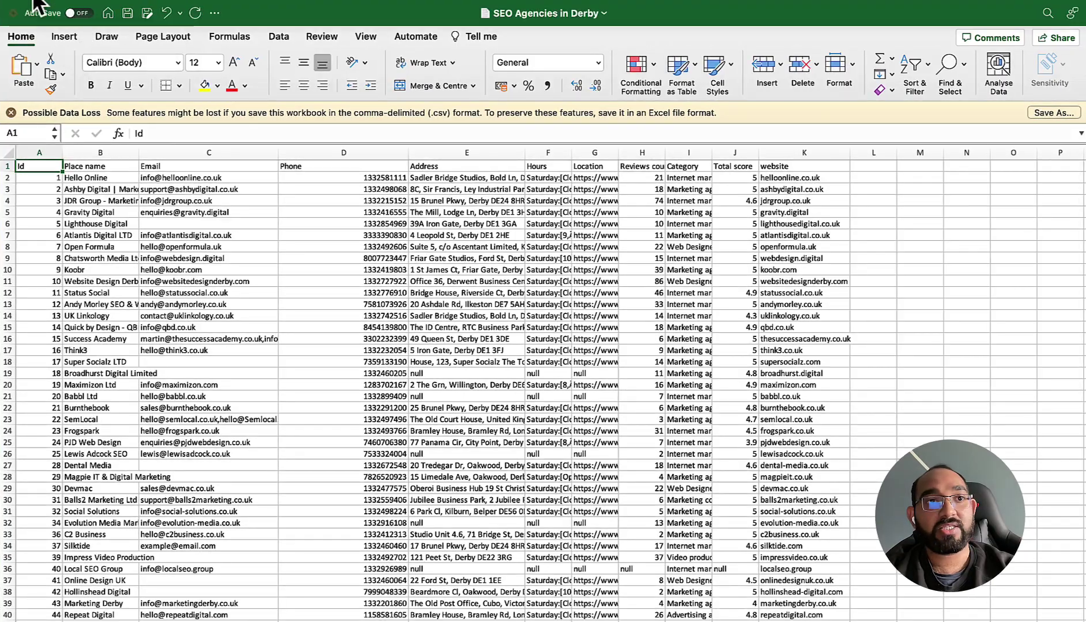
{"action": "left_click", "coordinate": [42, 13]}
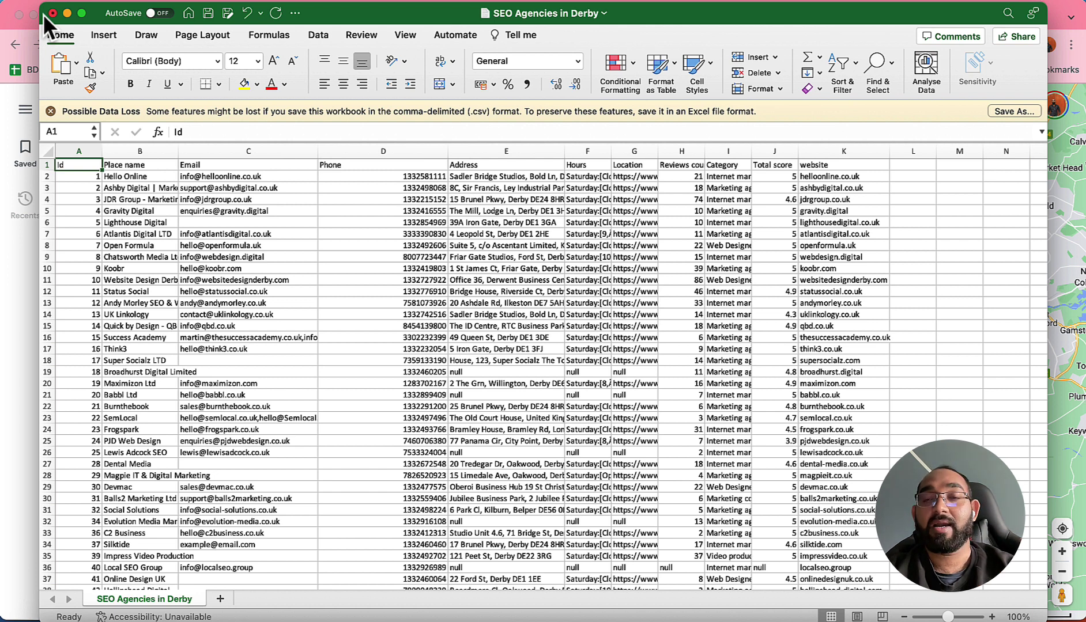
{"action": "left_click", "coordinate": [8, 257]}
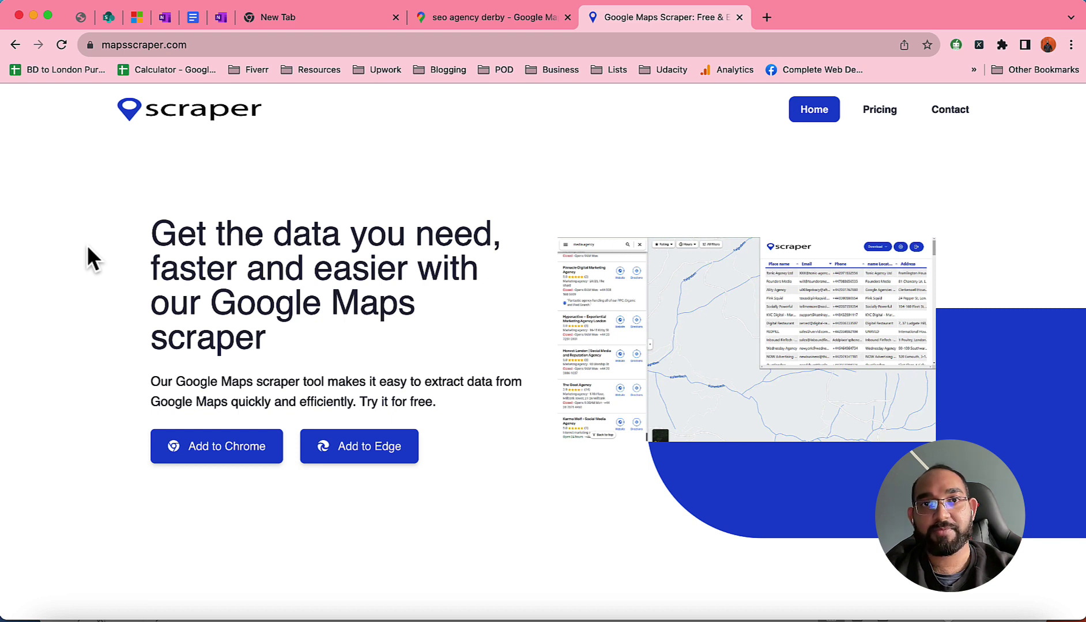
Step: From mapsscraper.com's install instructions, download Mapsscraper-1.3.zip to Downloads and open it
{"action": "left_click", "coordinate": [229, 455]}
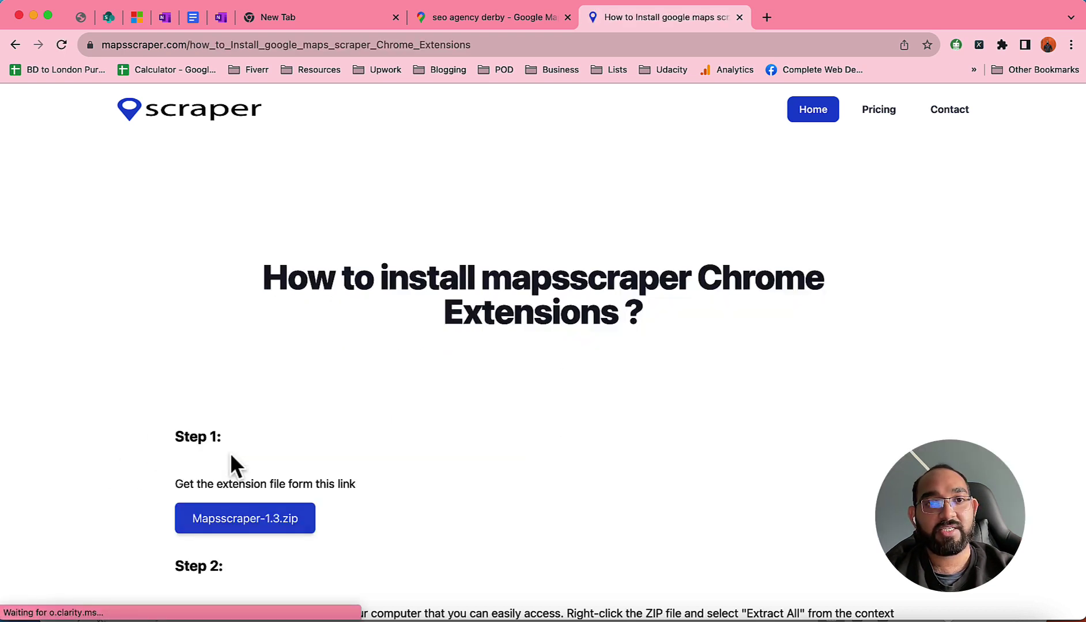
{"action": "left_click", "coordinate": [257, 522]}
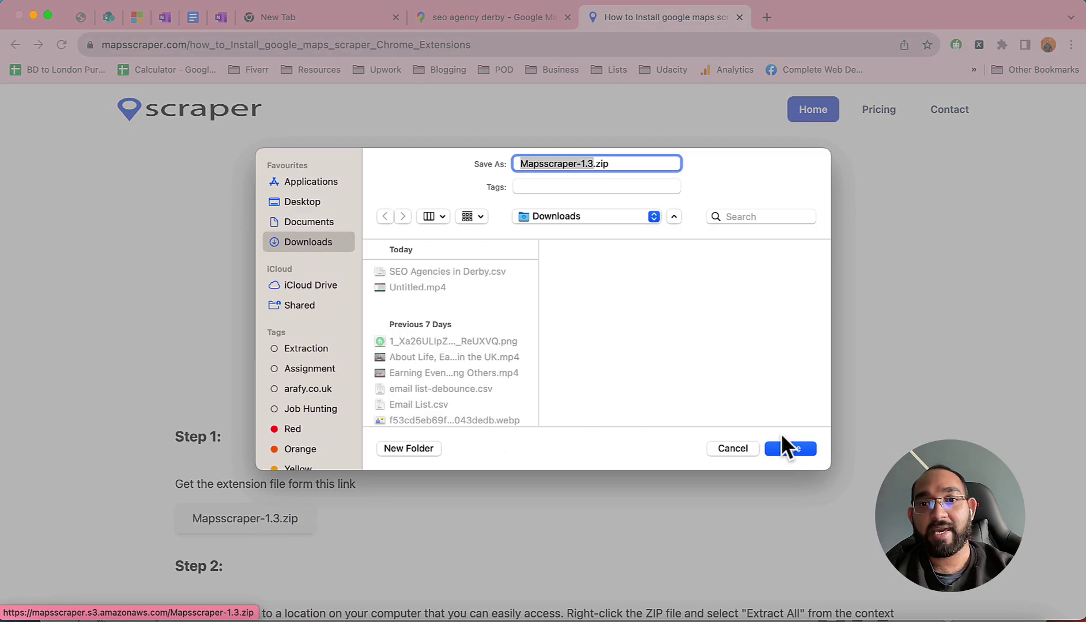
{"action": "left_click", "coordinate": [789, 448]}
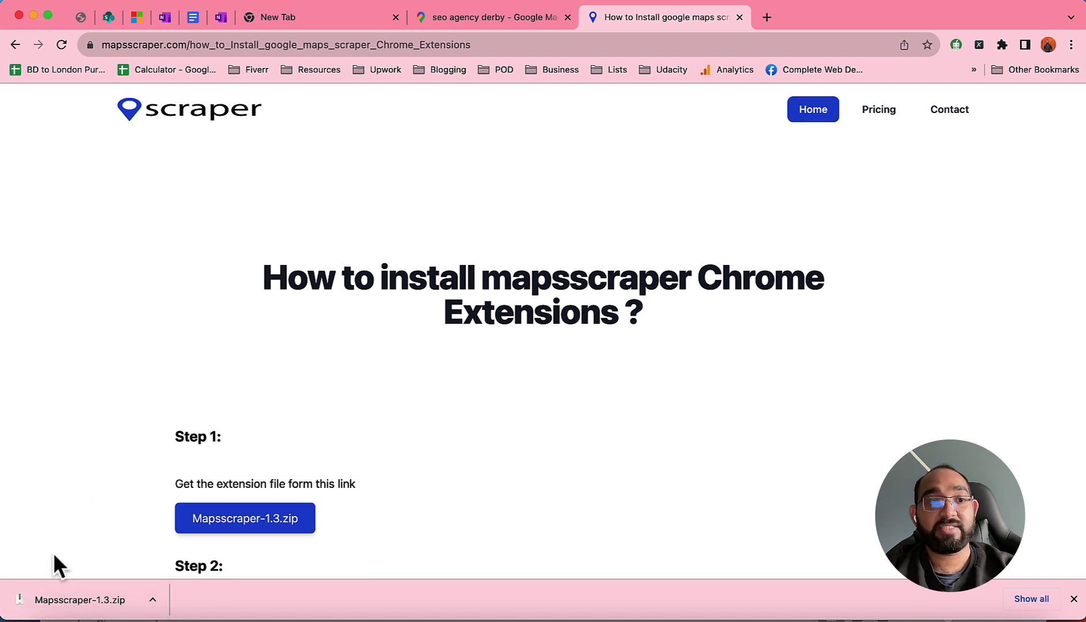
{"action": "left_click", "coordinate": [59, 590]}
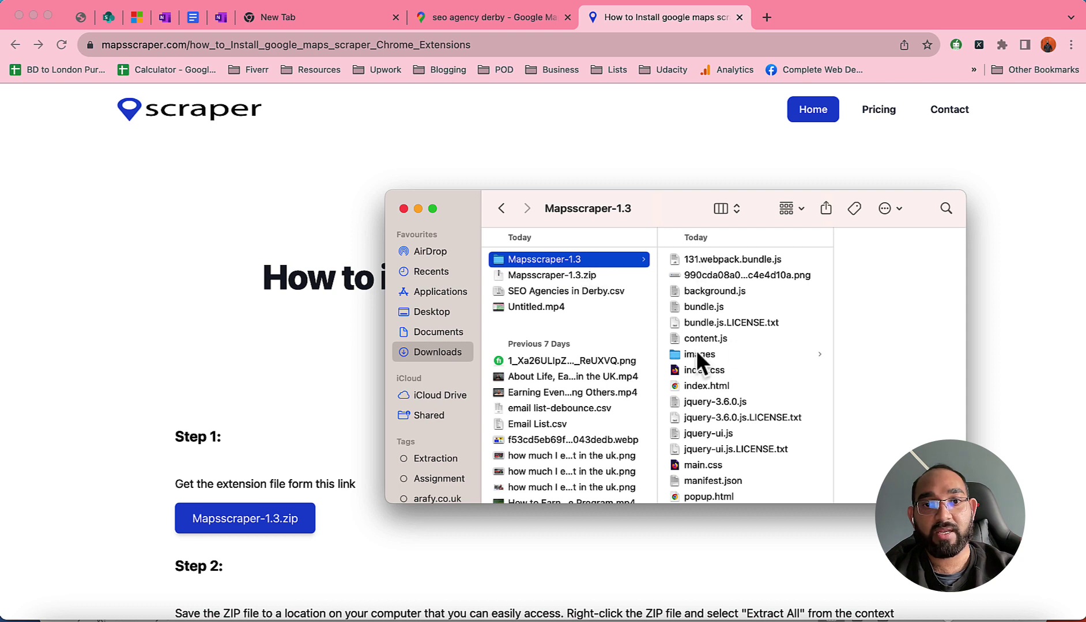
Step: Browse the extracted Mapsscraper-1.3 folder, then return to Chrome's install page
{"action": "scroll", "coordinate": [698, 389], "scroll_direction": "down", "scroll_amount": 3}
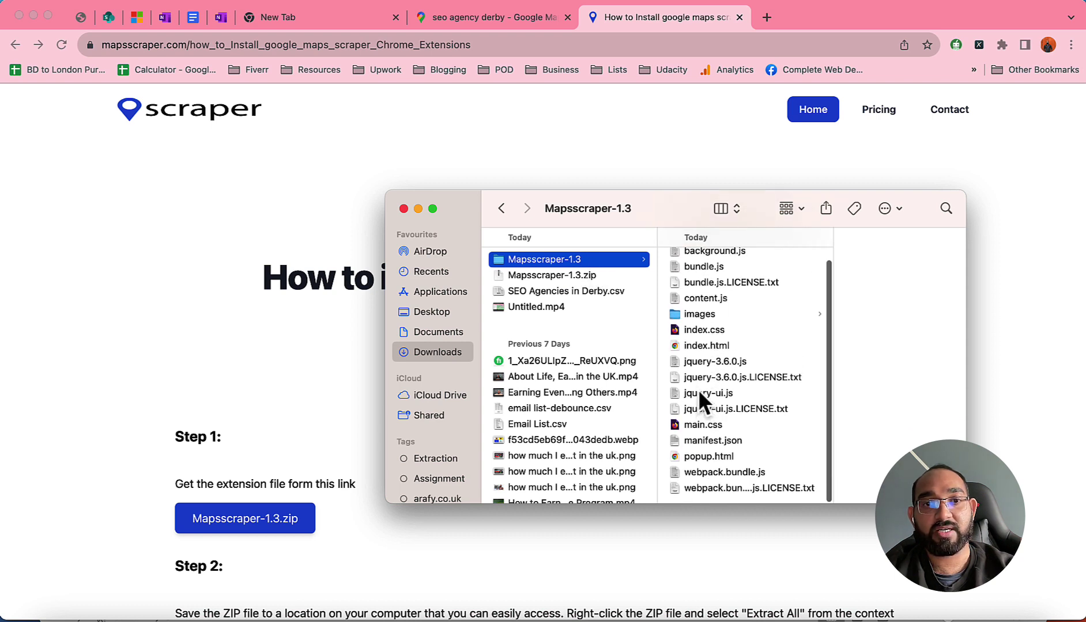
{"action": "left_click", "coordinate": [302, 363]}
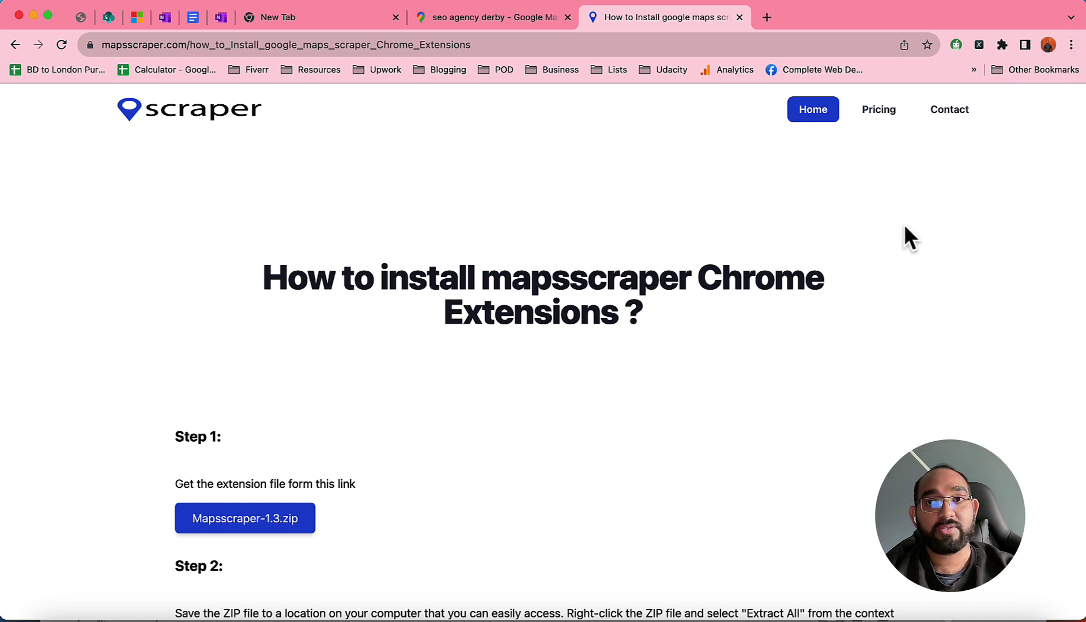
Step: Open Chrome's Extensions page and switch Developer mode on
{"action": "left_click", "coordinate": [1070, 45]}
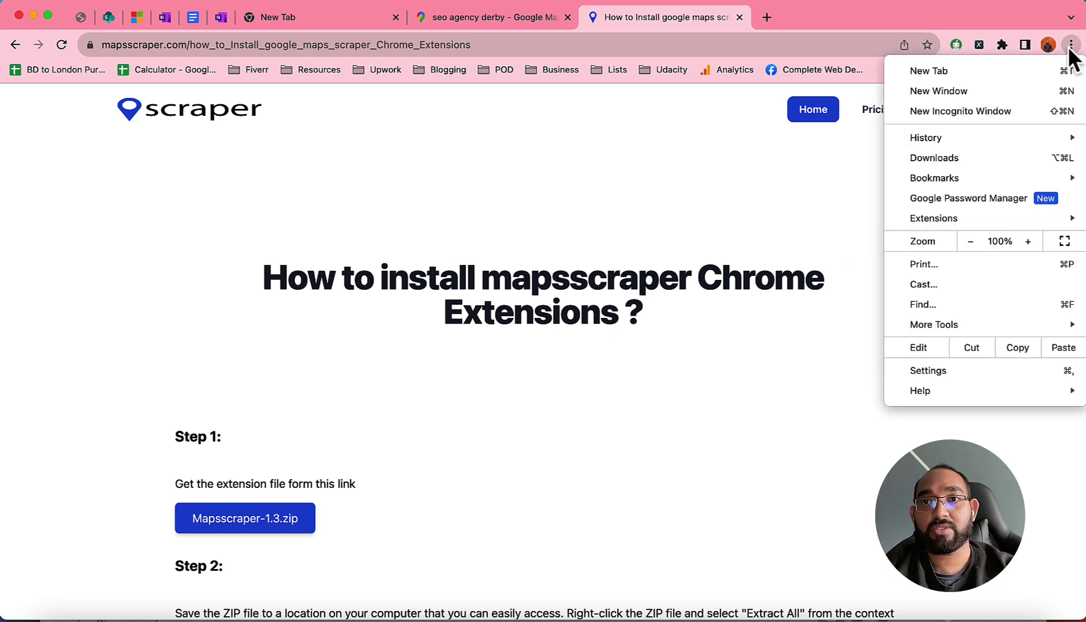
{"action": "mouse_move", "coordinate": [949, 219]}
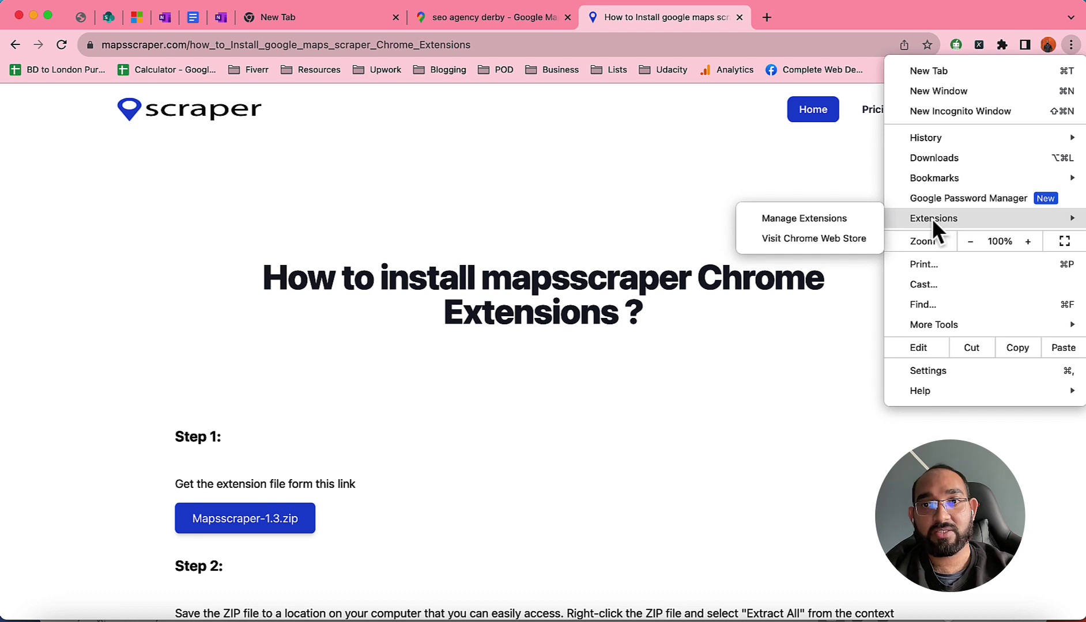
{"action": "left_click", "coordinate": [814, 221]}
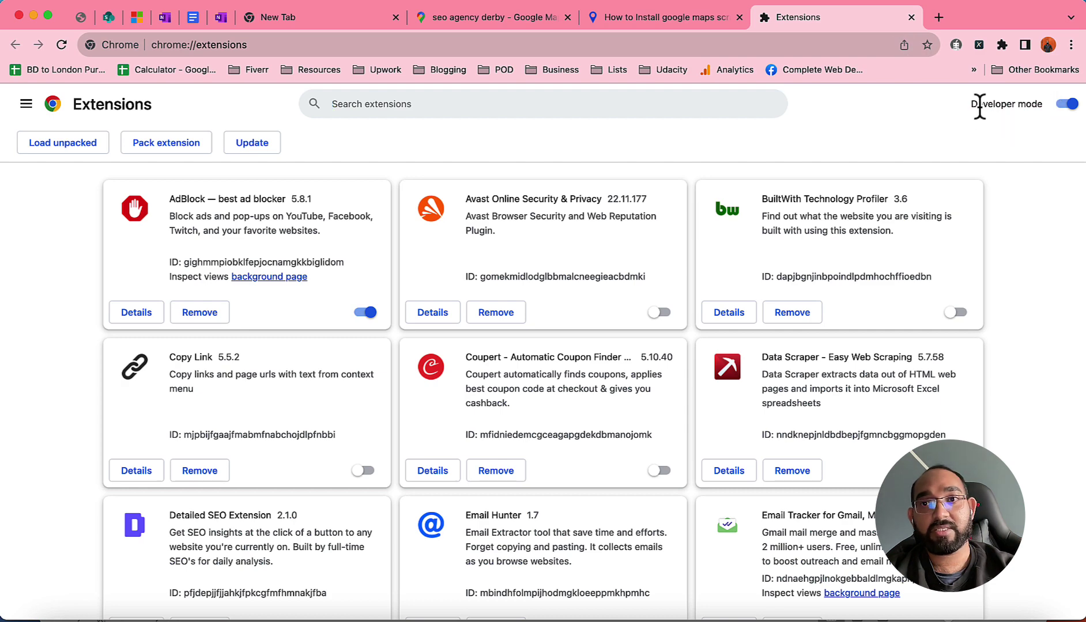
{"action": "left_click_drag", "start_coordinate": [980, 106], "coordinate": [1035, 106]}
{"action": "left_click", "coordinate": [1067, 104]}
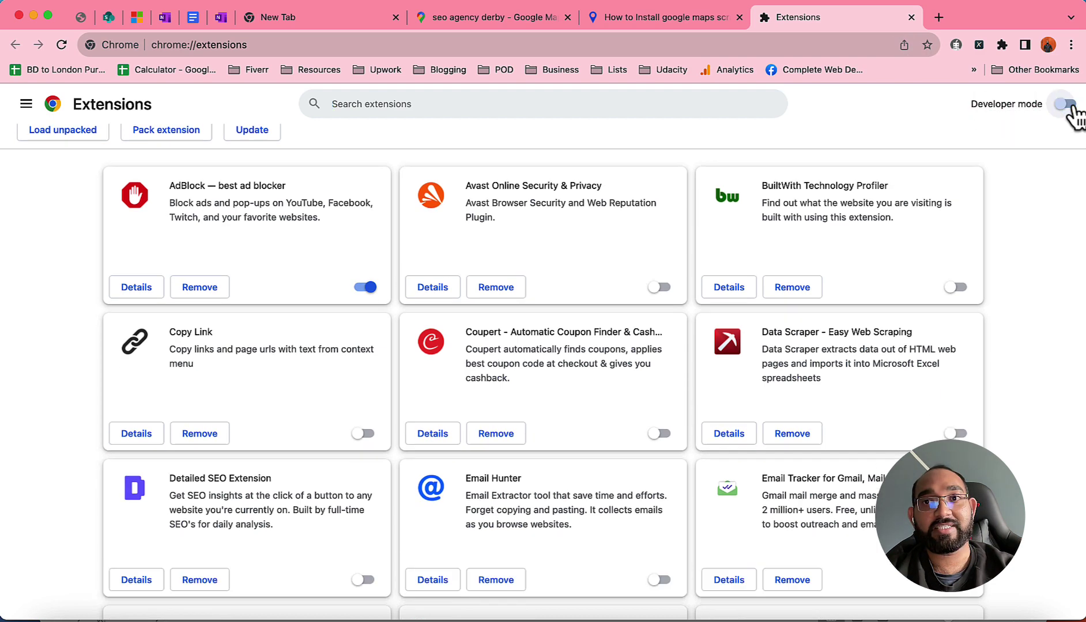
{"action": "left_click", "coordinate": [1067, 104]}
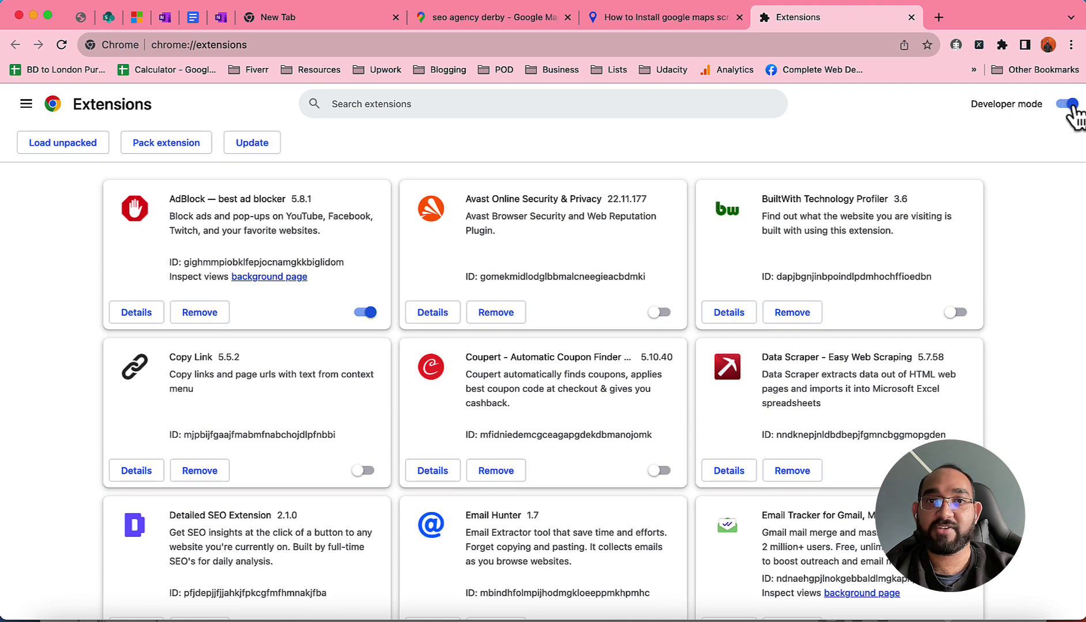
Step: Load the unpacked extension from the Mapsscraper-1.3 folder in Downloads
{"action": "left_click", "coordinate": [68, 149]}
{"action": "left_click", "coordinate": [453, 152]}
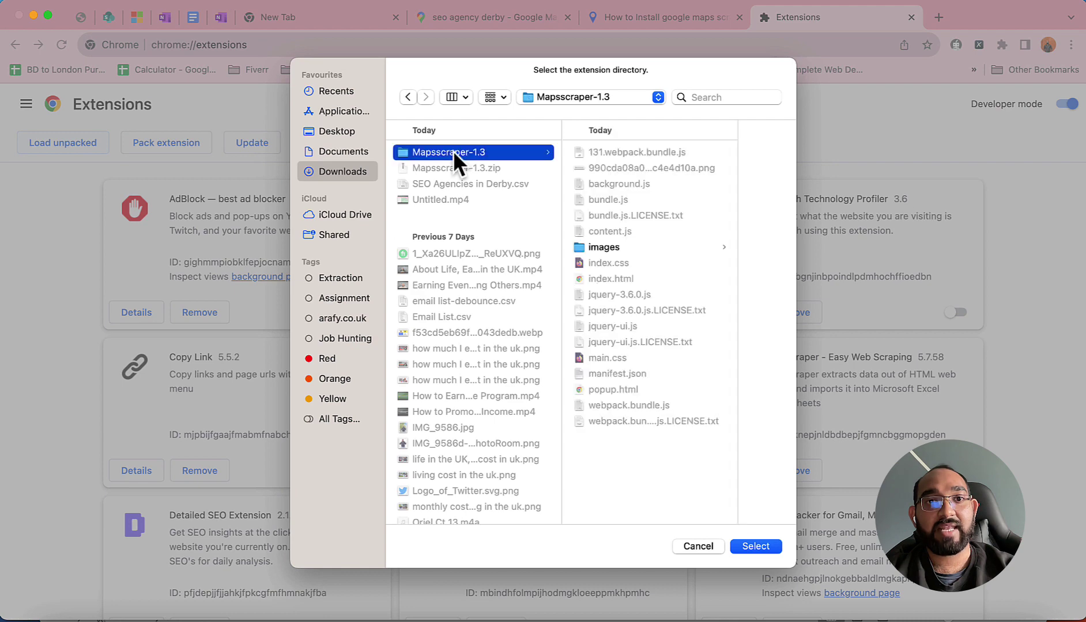
{"action": "left_click", "coordinate": [755, 546]}
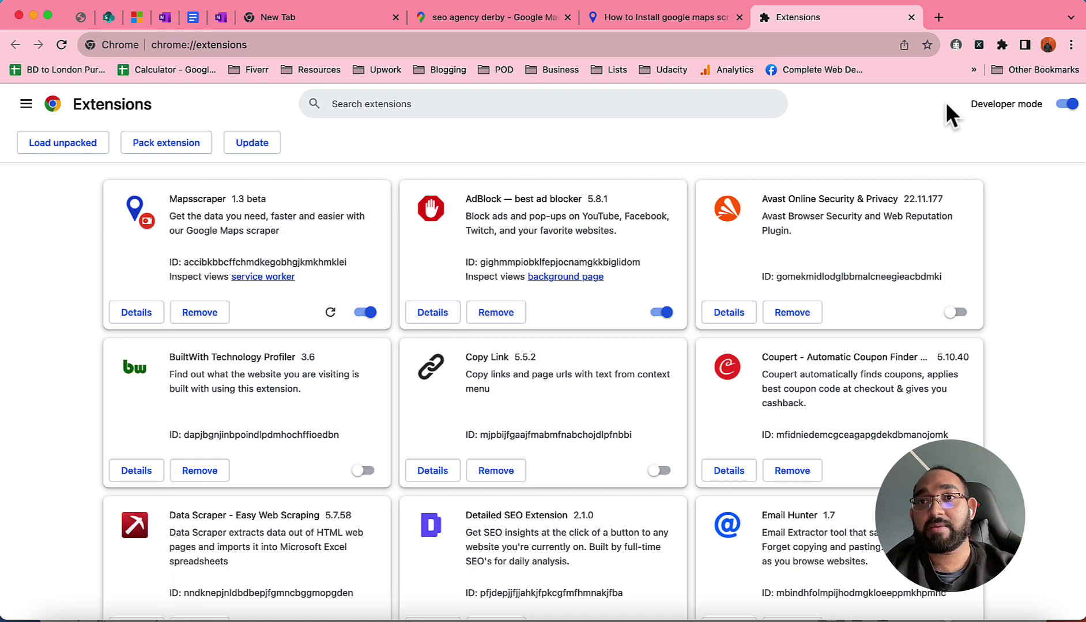
Step: Pin Mapsscraper to the toolbar and launch Google Maps from its panel
{"action": "left_click", "coordinate": [1002, 45]}
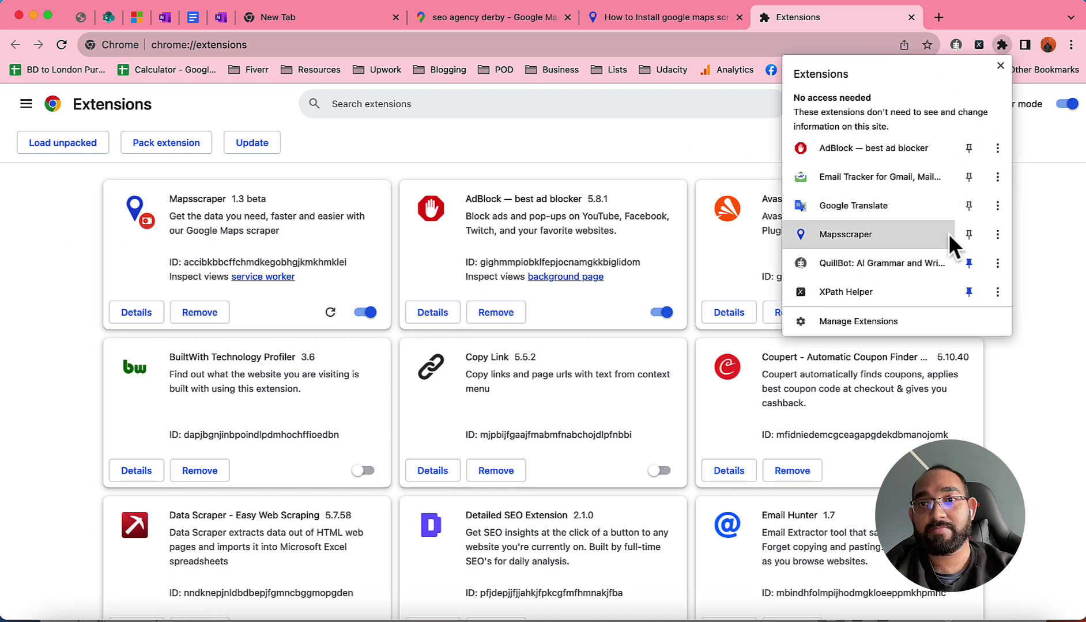
{"action": "left_click", "coordinate": [968, 234]}
{"action": "left_click", "coordinate": [1030, 219]}
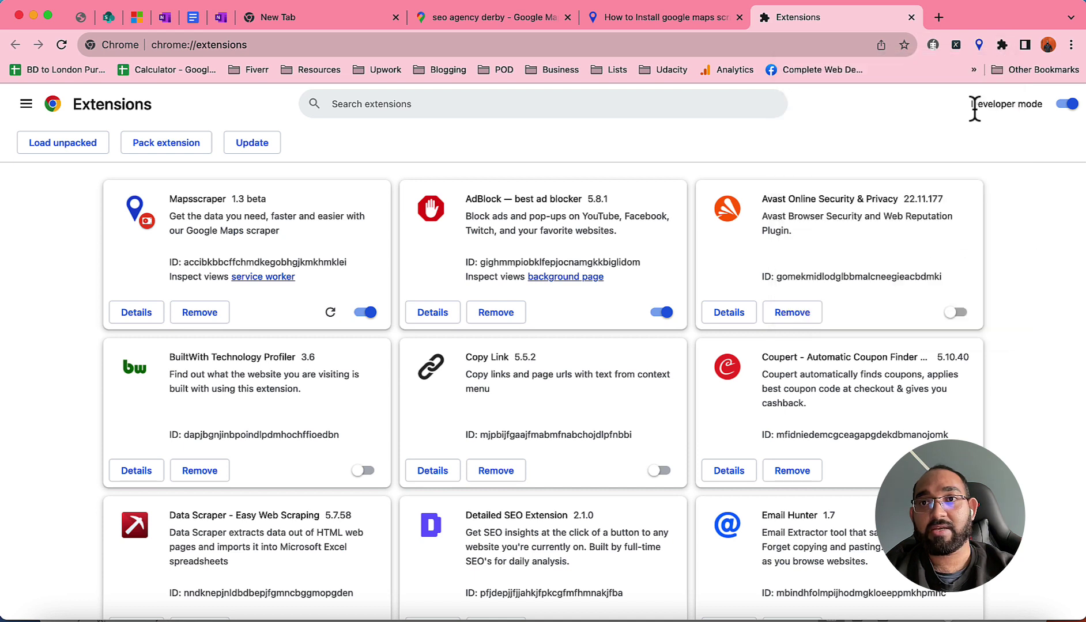
{"action": "left_click", "coordinate": [977, 45]}
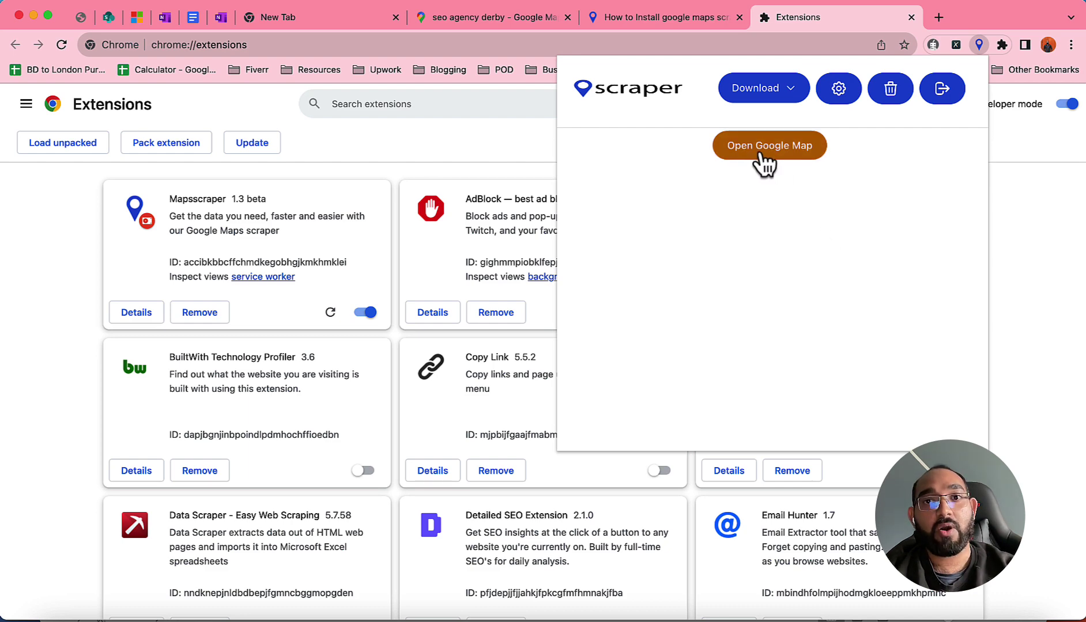
{"action": "left_click", "coordinate": [778, 151]}
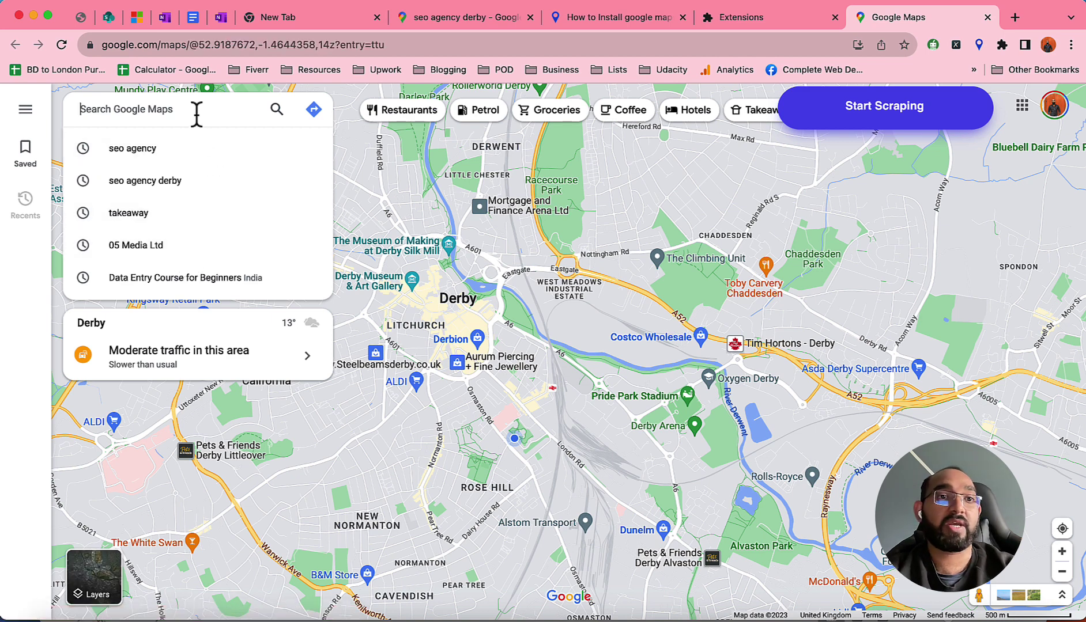
Step: Search Google Maps for 'restaurants in Osmaston Road, Derby'
{"action": "type", "text": "re"}
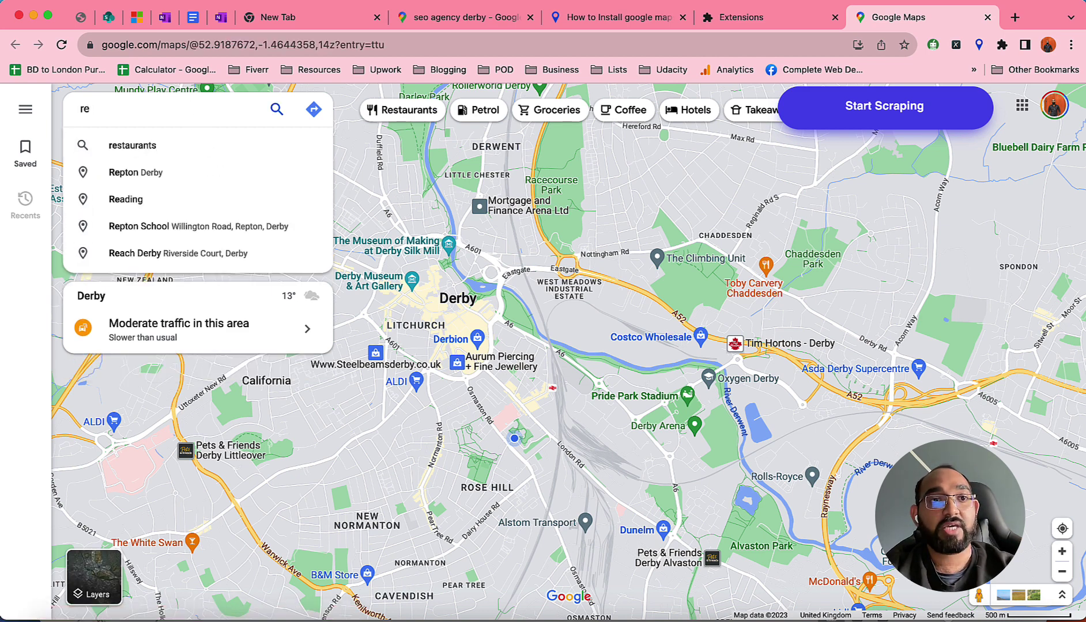
{"action": "type", "text": "stau"}
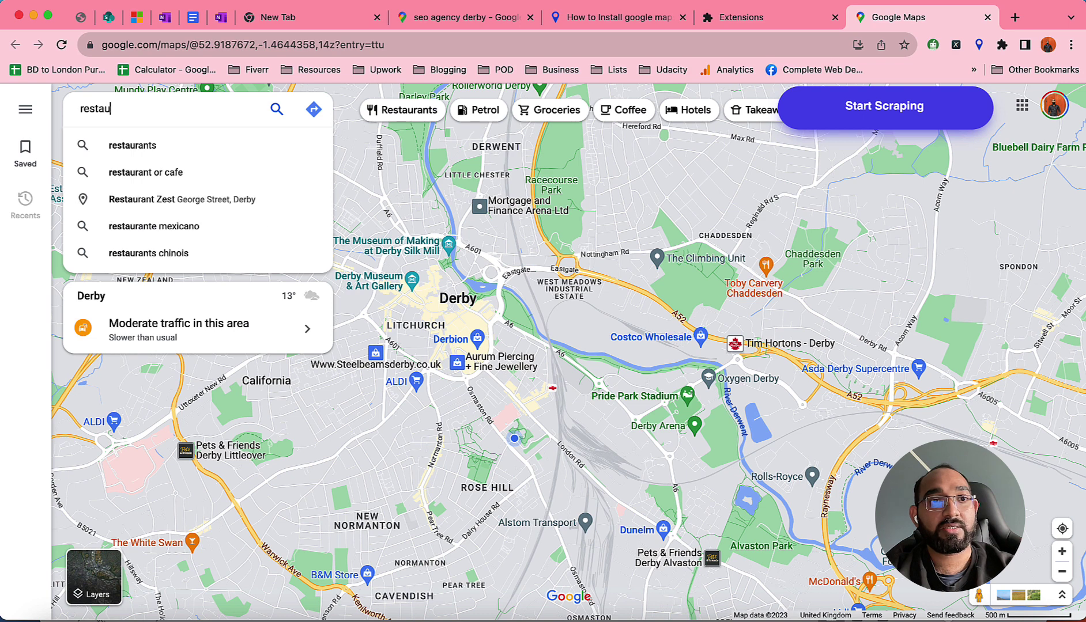
{"action": "type", "text": "rants in"}
{"action": "type", "text": "rby"}
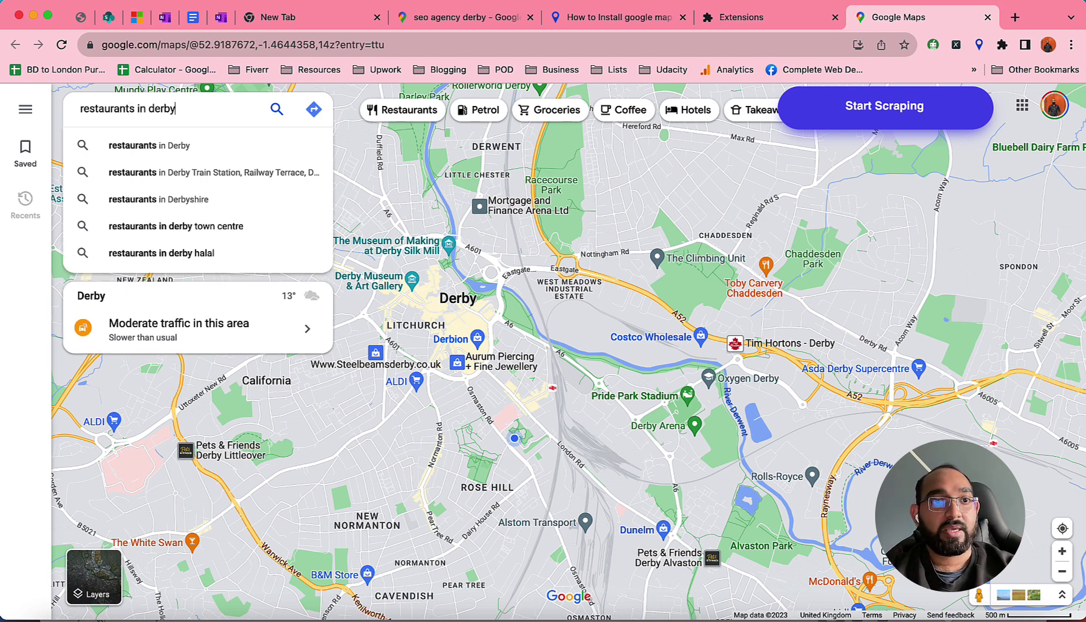
{"action": "key", "text": "BackSpace"}
{"action": "key", "text": "BackSpace"}
{"action": "key", "text": "BackSpace"}
{"action": "type", "text": "ostas"}
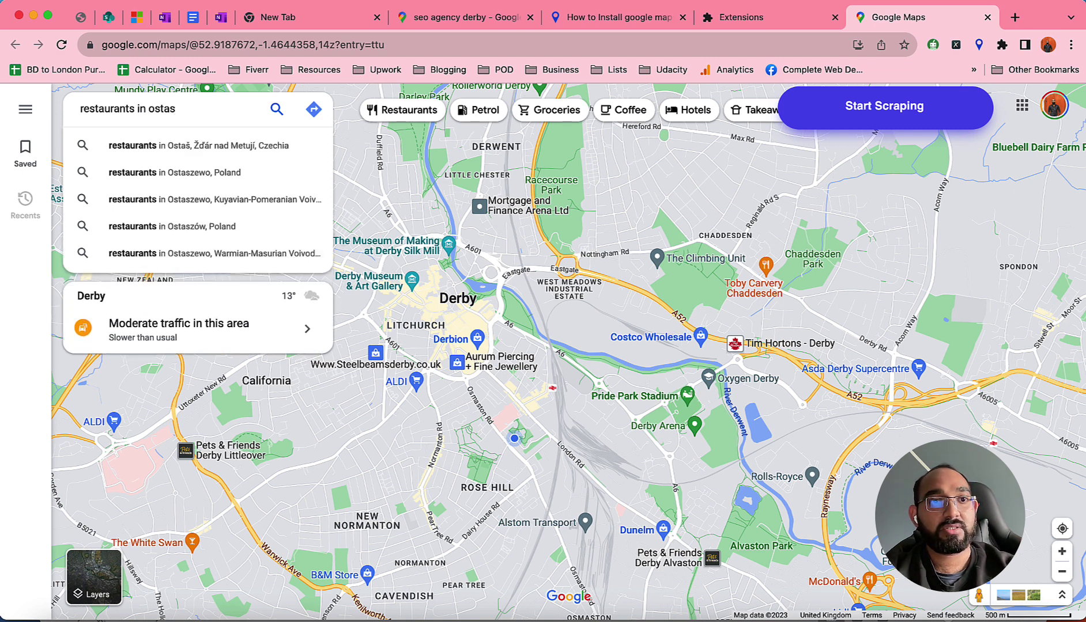
{"action": "type", "text": "ton"}
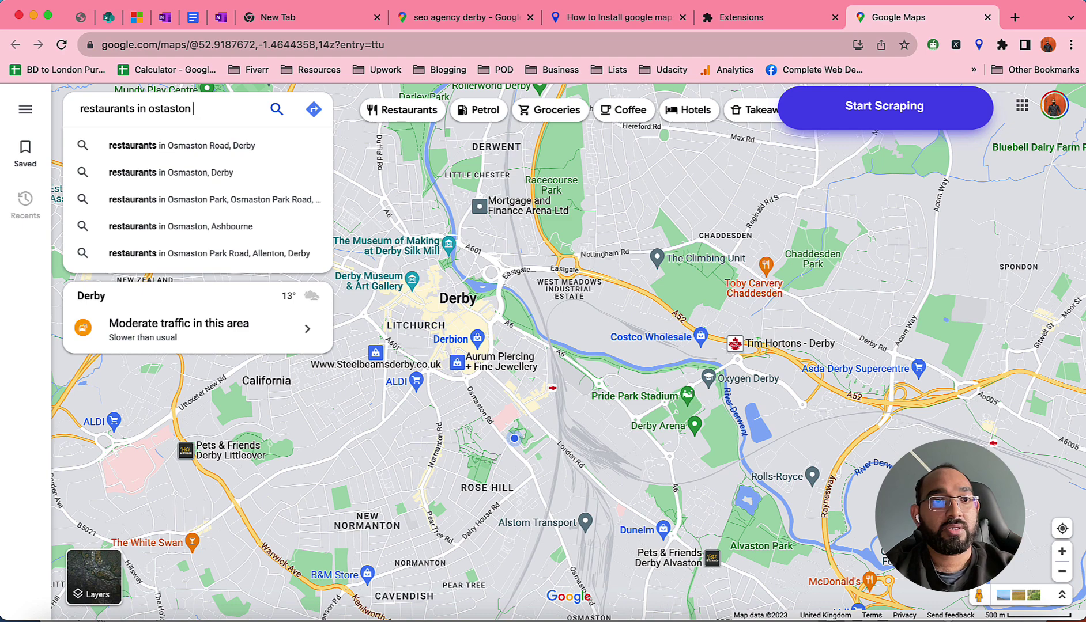
{"action": "left_click", "coordinate": [198, 147]}
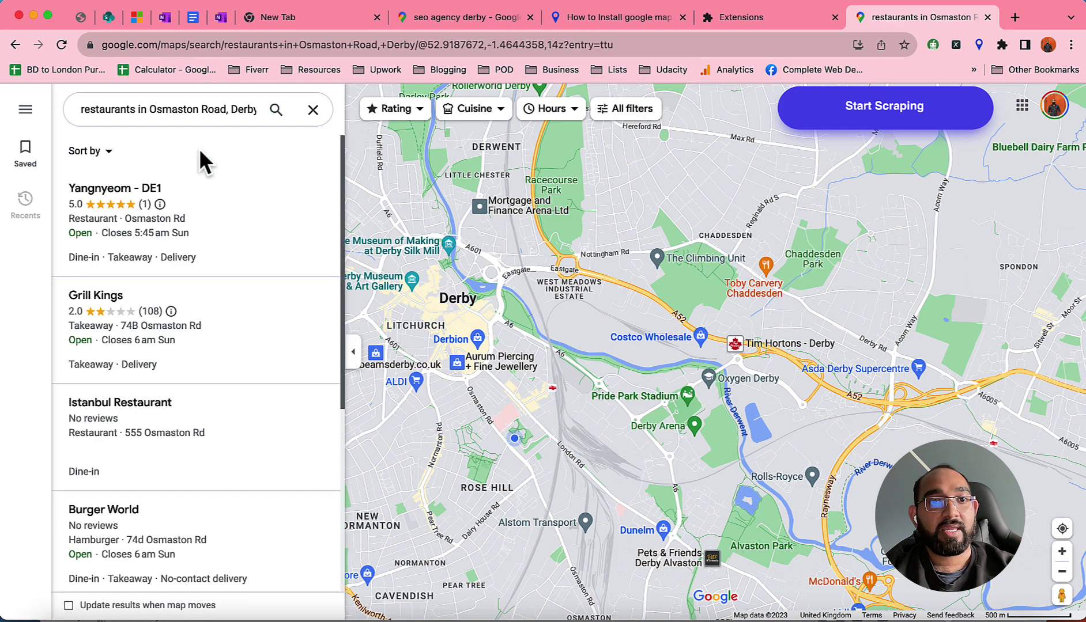
Step: Start Maps Scraper on the Osmaston Road results with 'scrap google maps with emails' selected
{"action": "scroll", "coordinate": [192, 346], "scroll_direction": "down", "scroll_amount": 15}
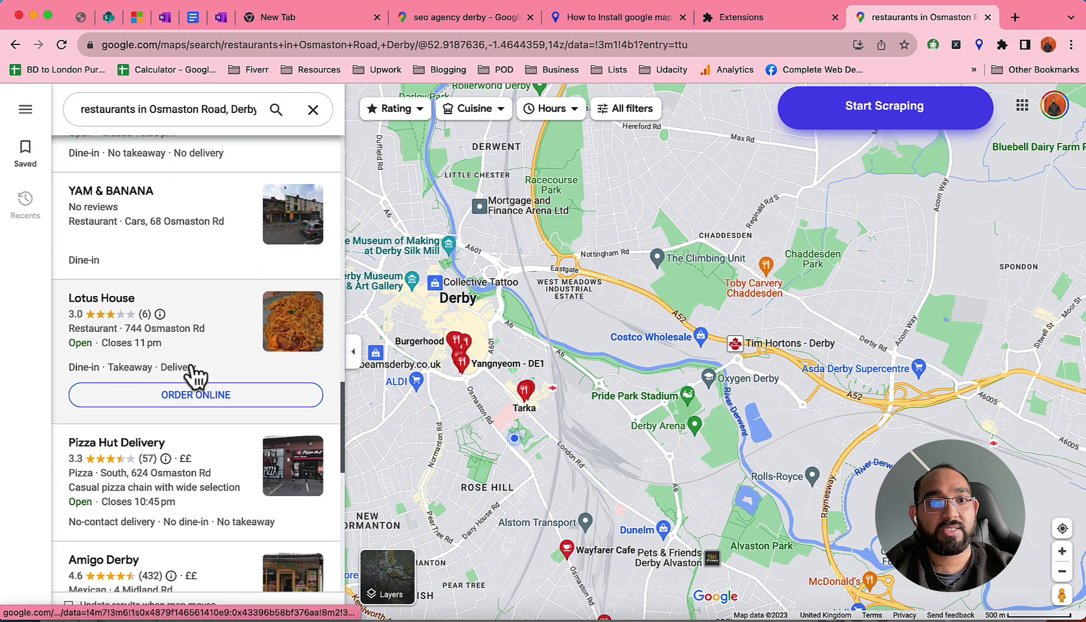
{"action": "scroll", "coordinate": [194, 375], "scroll_direction": "up", "scroll_amount": 15}
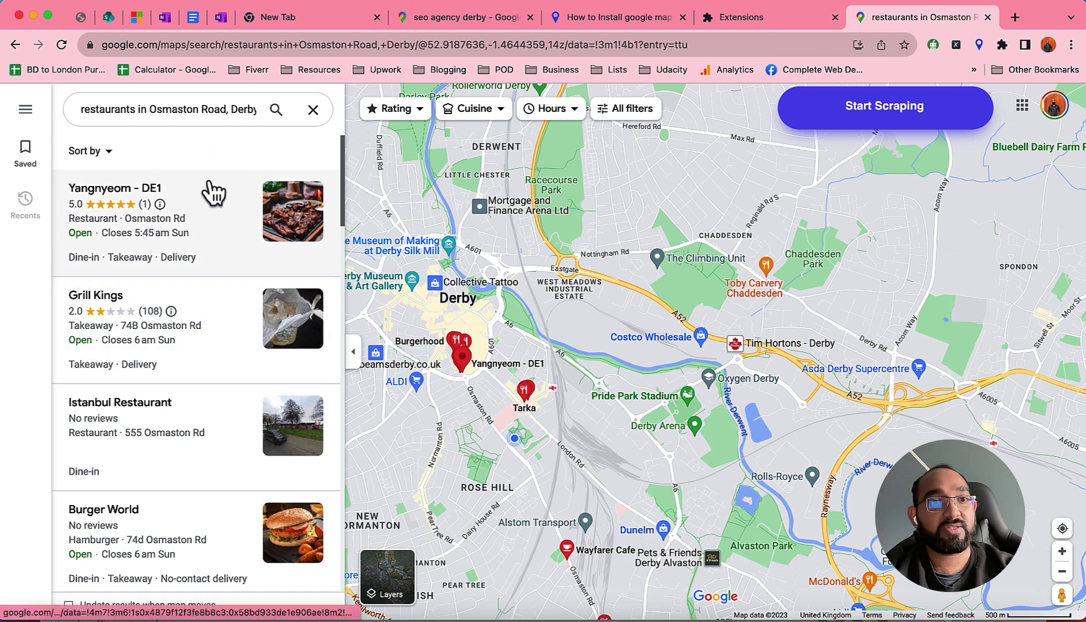
{"action": "left_click", "coordinate": [886, 120]}
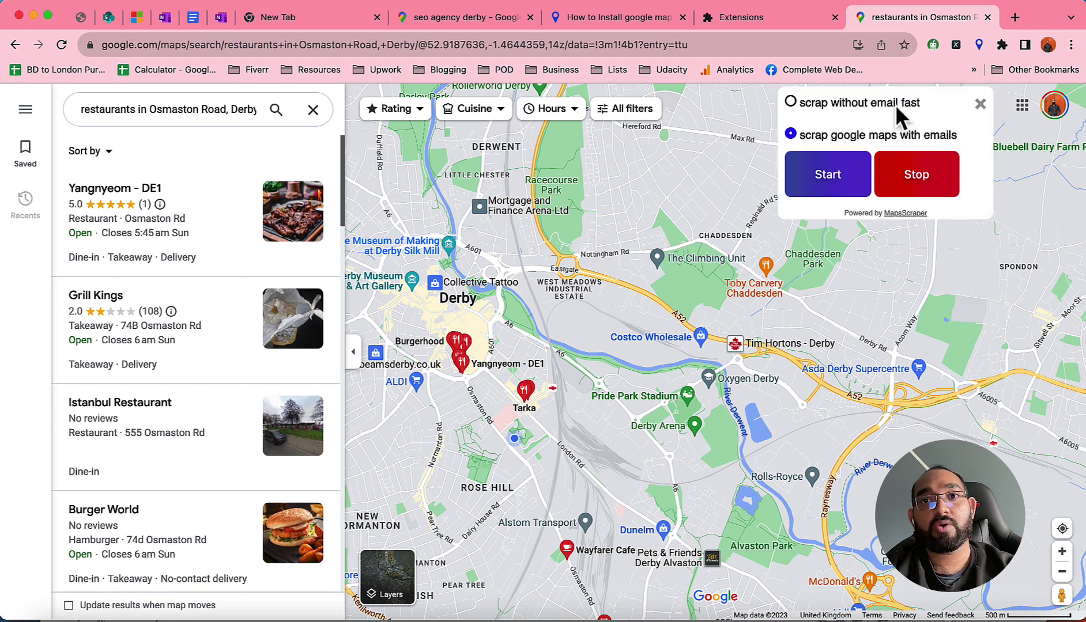
{"action": "left_click", "coordinate": [849, 102]}
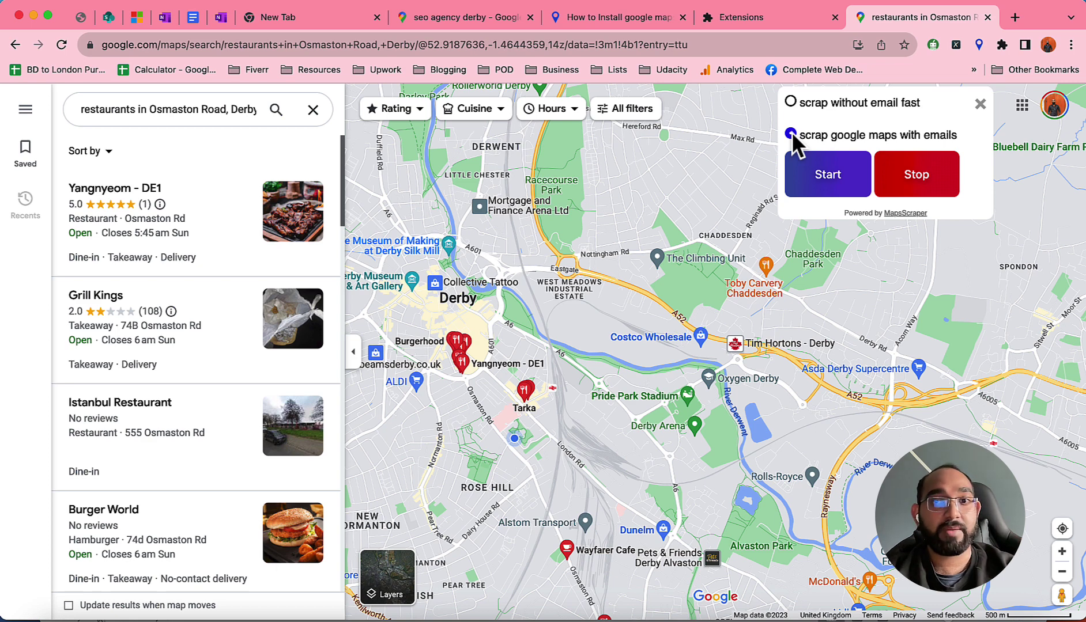
Step: Start the email scrape and let it run through every Osmaston Road restaurant result
{"action": "left_click", "coordinate": [833, 190]}
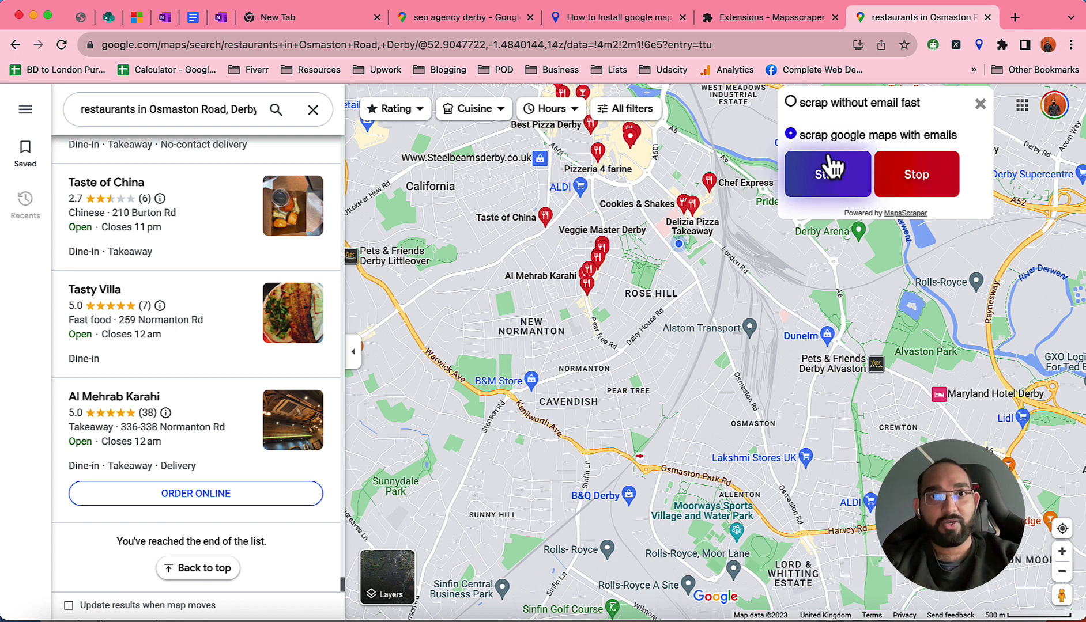
Step: Open the MapsScraper results table and review the ~120 restaurants' emails, phones, addresses and websites
{"action": "left_click", "coordinate": [978, 46]}
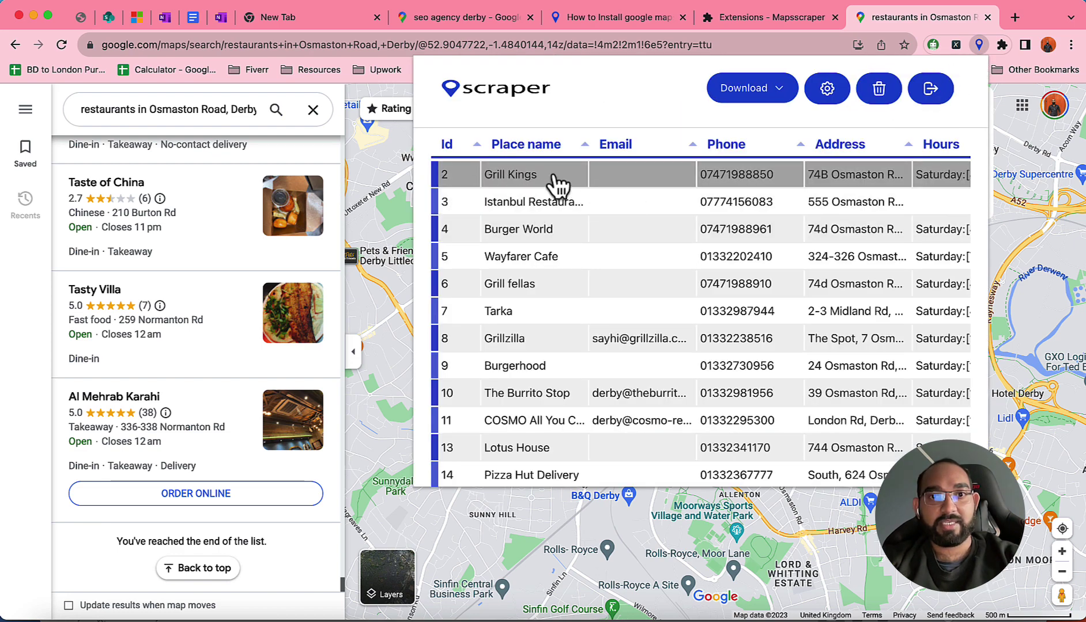
{"action": "scroll", "coordinate": [621, 317], "scroll_direction": "down", "scroll_amount": 5}
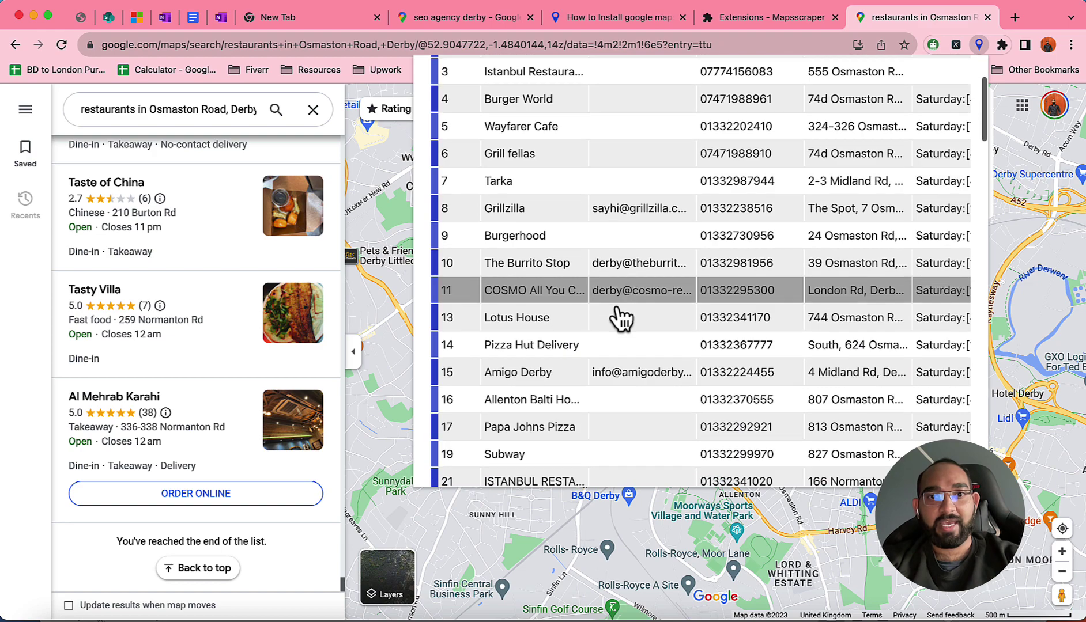
{"action": "scroll", "coordinate": [619, 317], "scroll_direction": "down", "scroll_amount": 15}
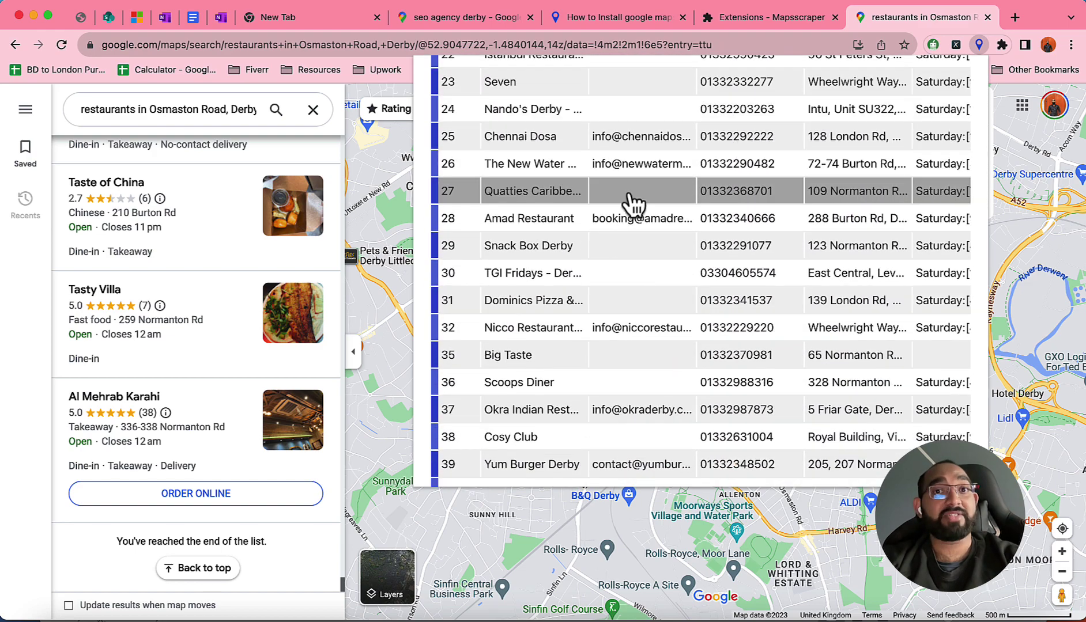
{"action": "scroll", "coordinate": [632, 202], "scroll_direction": "down", "scroll_amount": 20}
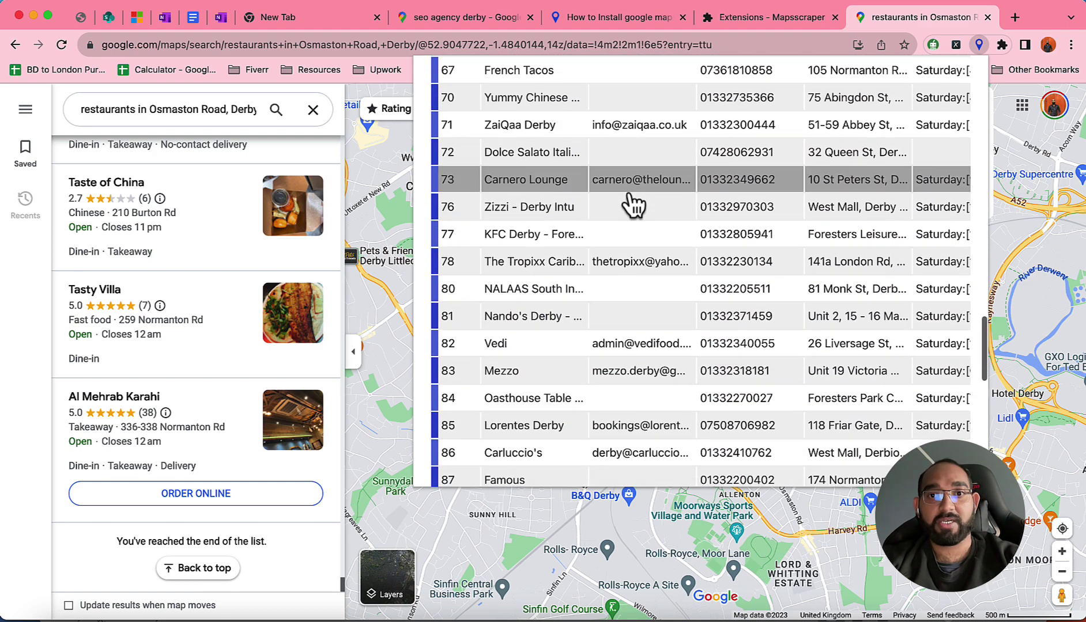
{"action": "scroll", "coordinate": [633, 203], "scroll_direction": "down", "scroll_amount": 18}
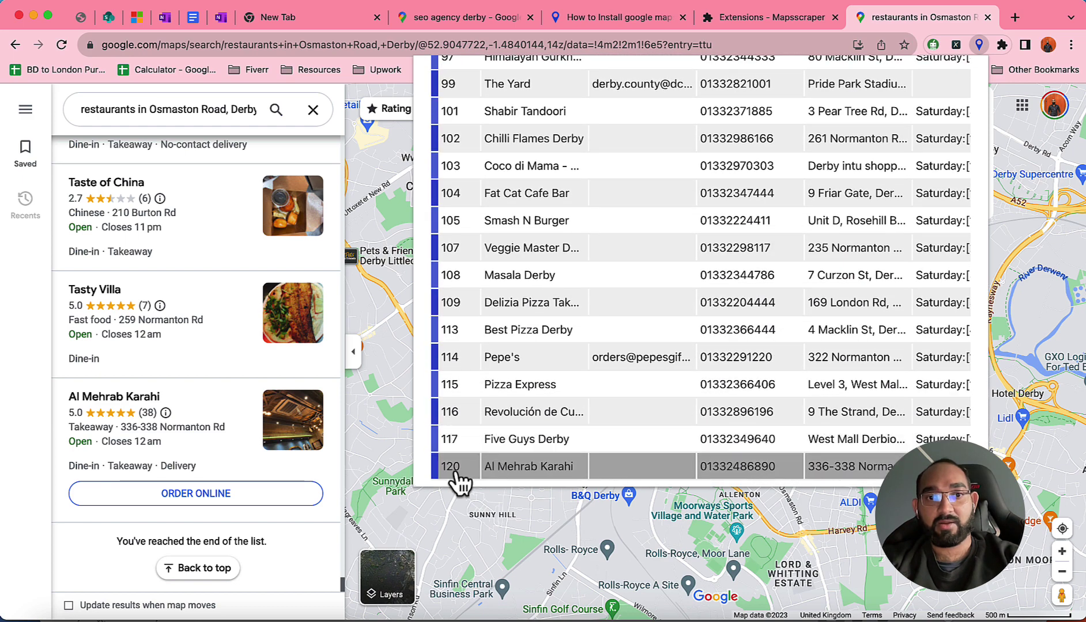
{"action": "scroll", "coordinate": [717, 380], "scroll_direction": "right", "scroll_amount": 10}
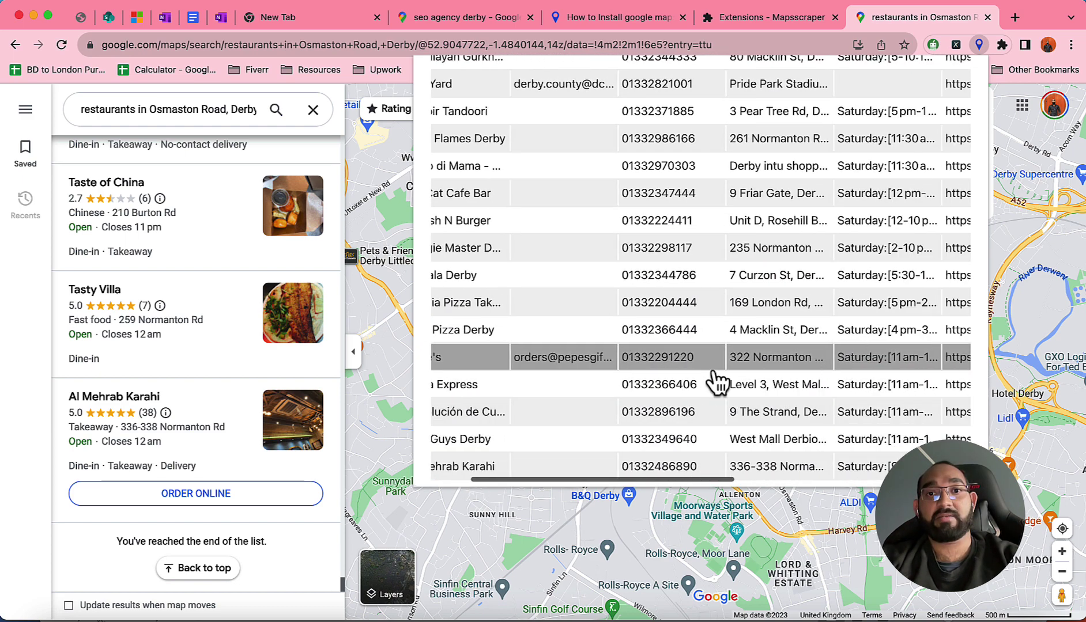
{"action": "scroll", "coordinate": [719, 260], "scroll_direction": "up", "scroll_amount": 6}
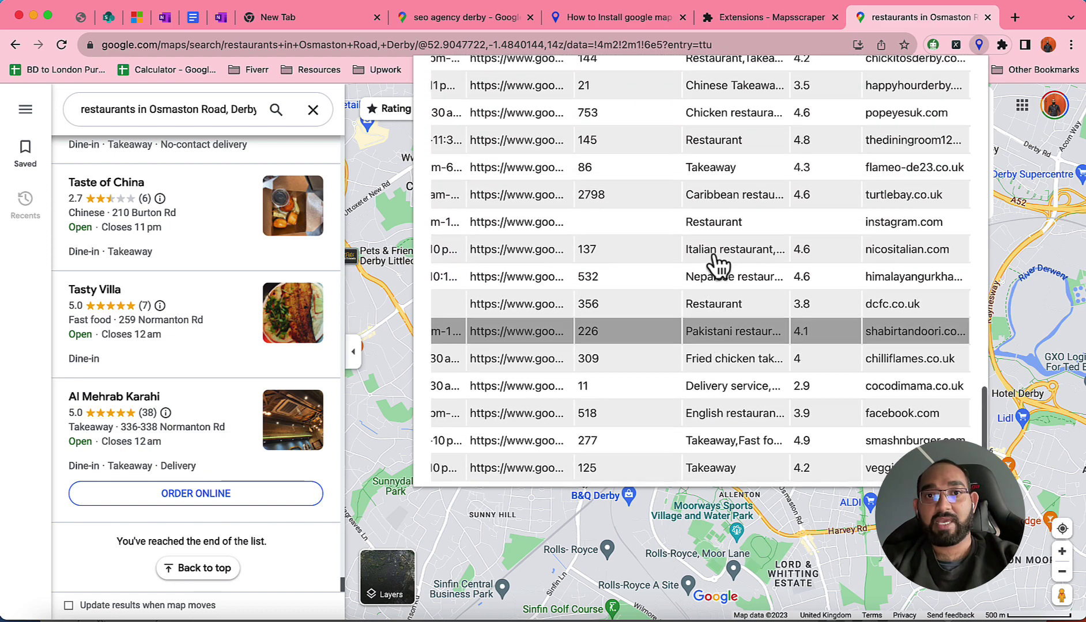
{"action": "scroll", "coordinate": [717, 265], "scroll_direction": "up", "scroll_amount": 10}
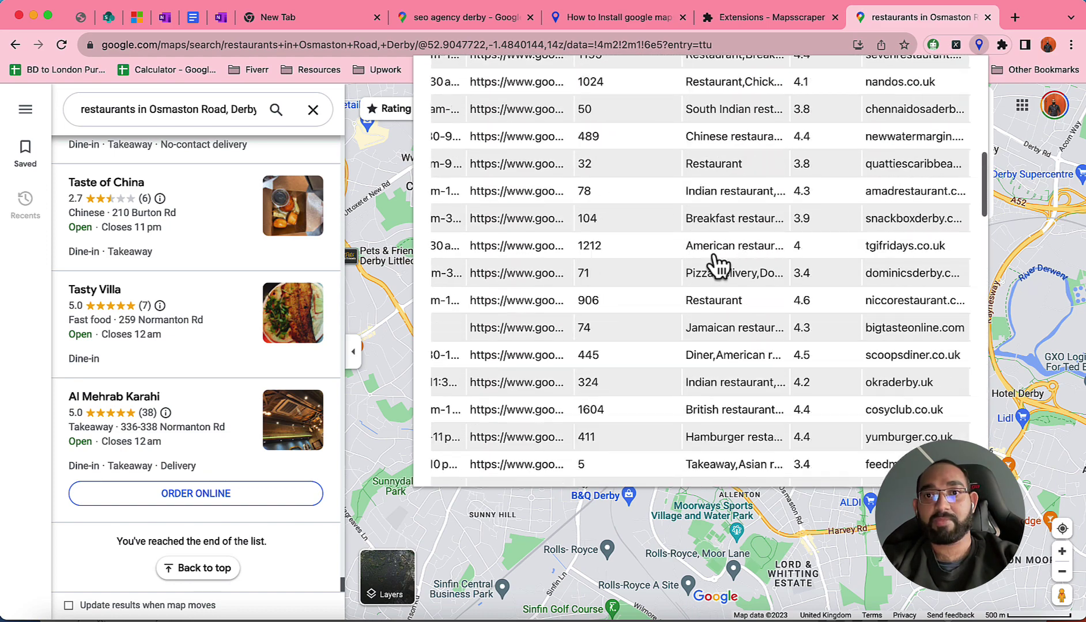
{"action": "scroll", "coordinate": [916, 234], "scroll_direction": "up", "scroll_amount": 10}
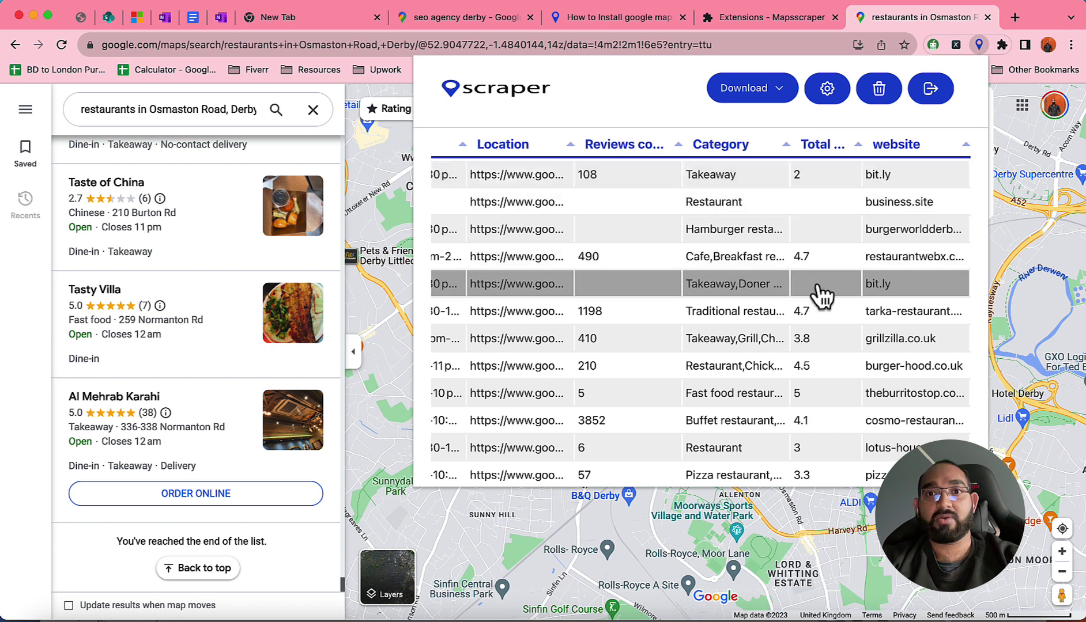